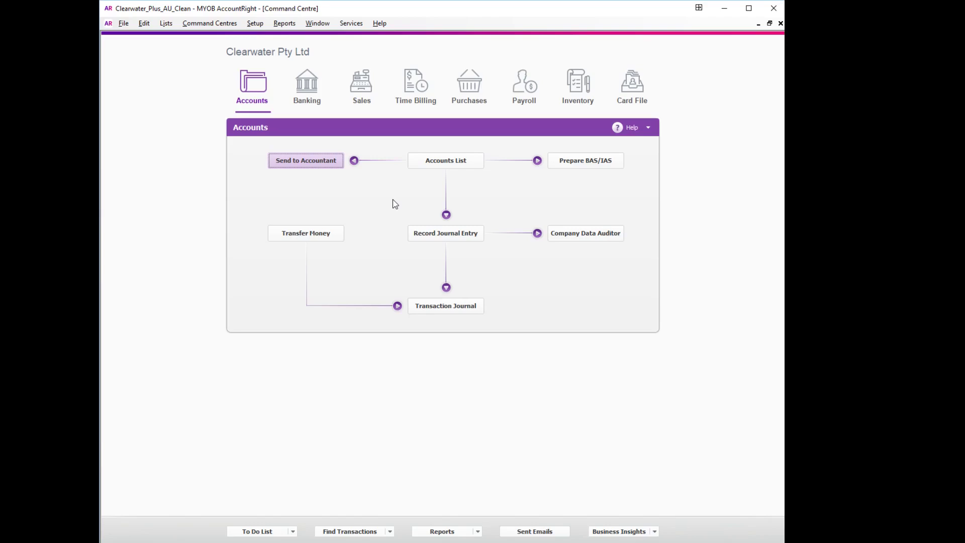
- Show the Accounts List filtered to the Liability tab
{"action": "left_click", "coordinate": [443, 162]}
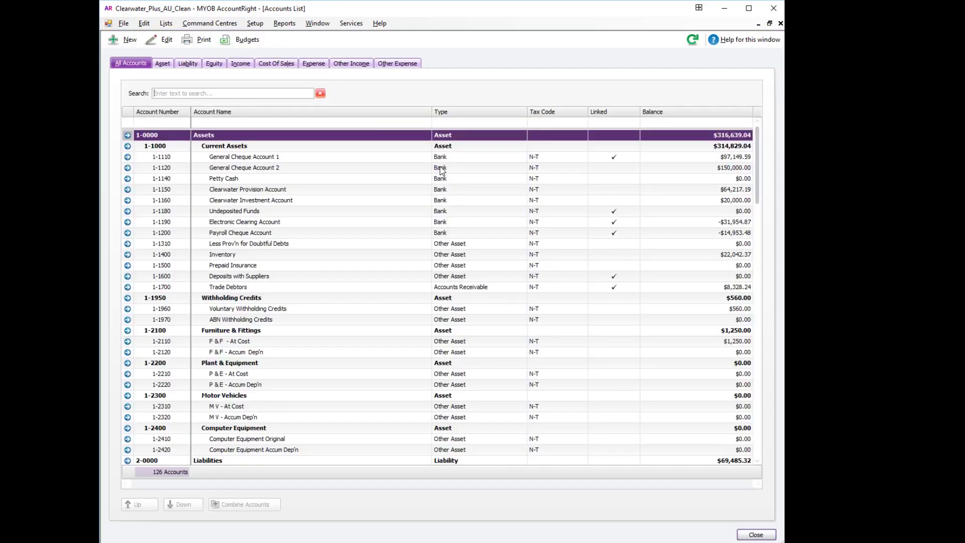
{"action": "left_click", "coordinate": [192, 67]}
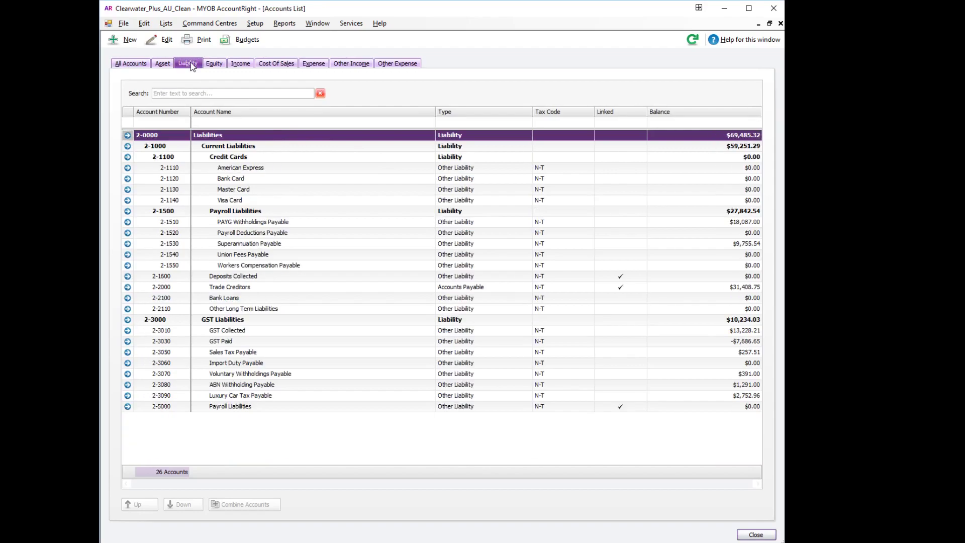
- Add Credit Card liability account 2-1560 'Employee Reimbursement Payable' with tax code N-T
{"action": "left_click", "coordinate": [113, 41]}
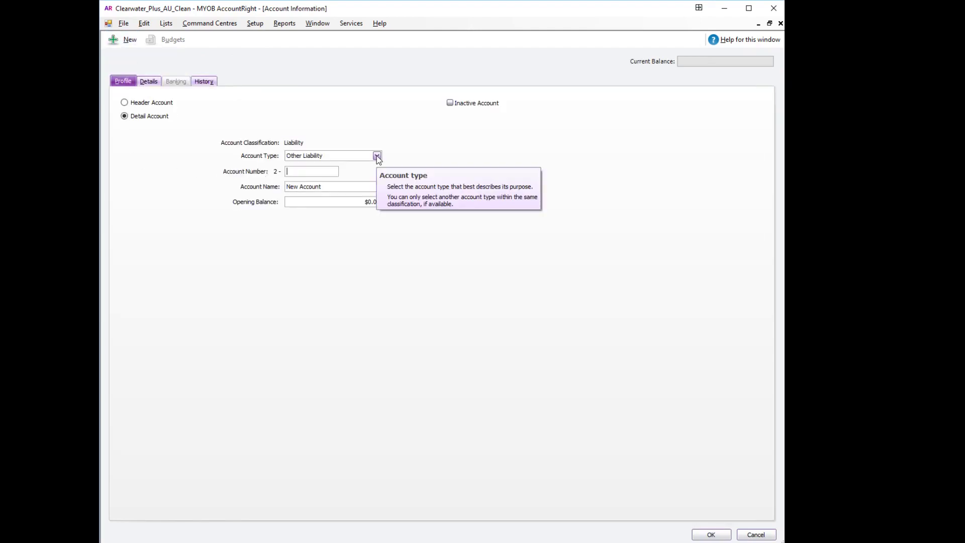
{"action": "left_click", "coordinate": [377, 155]}
{"action": "left_click", "coordinate": [337, 182]}
{"action": "left_click", "coordinate": [329, 172]}
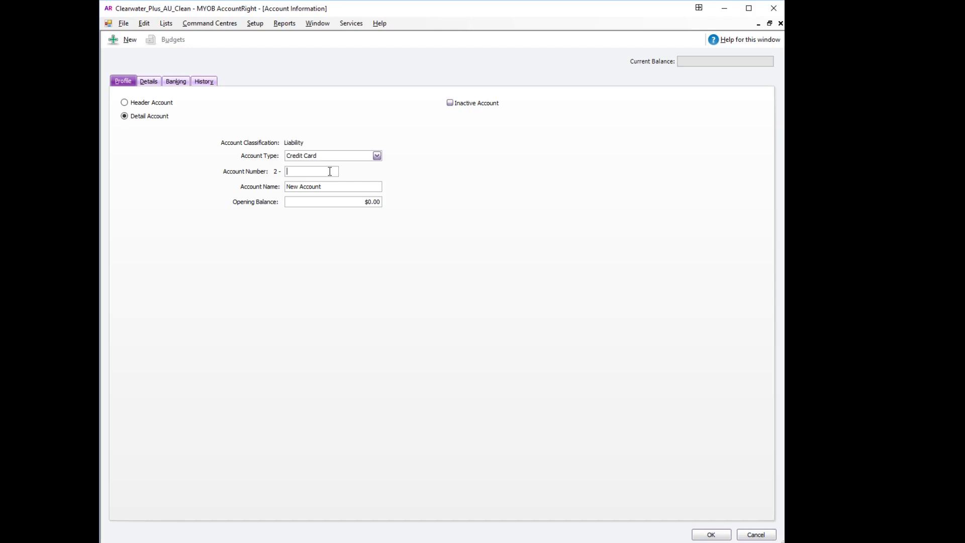
{"action": "type", "text": "1560"}
{"action": "key", "text": "Tab"}
{"action": "type", "text": "Employee Reimbursement Payable"}
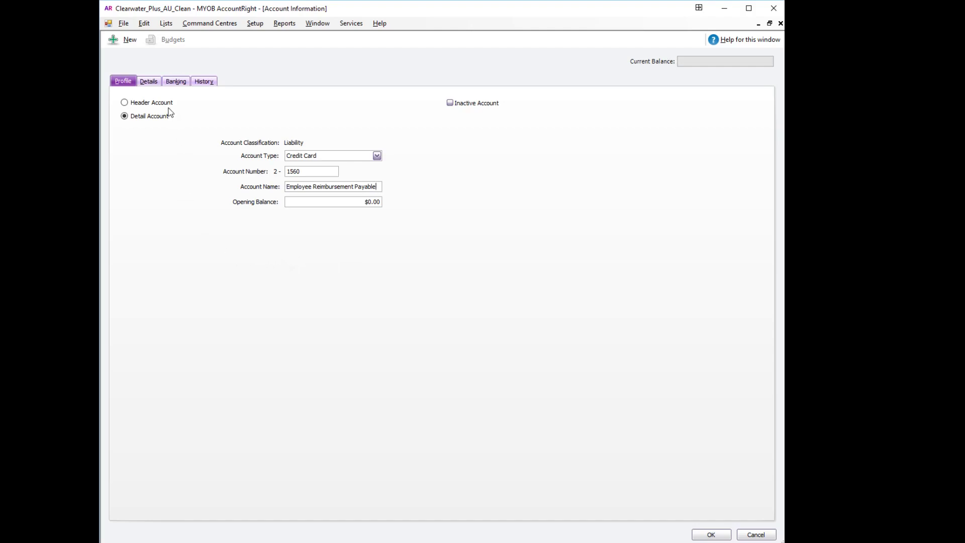
{"action": "left_click", "coordinate": [149, 82]}
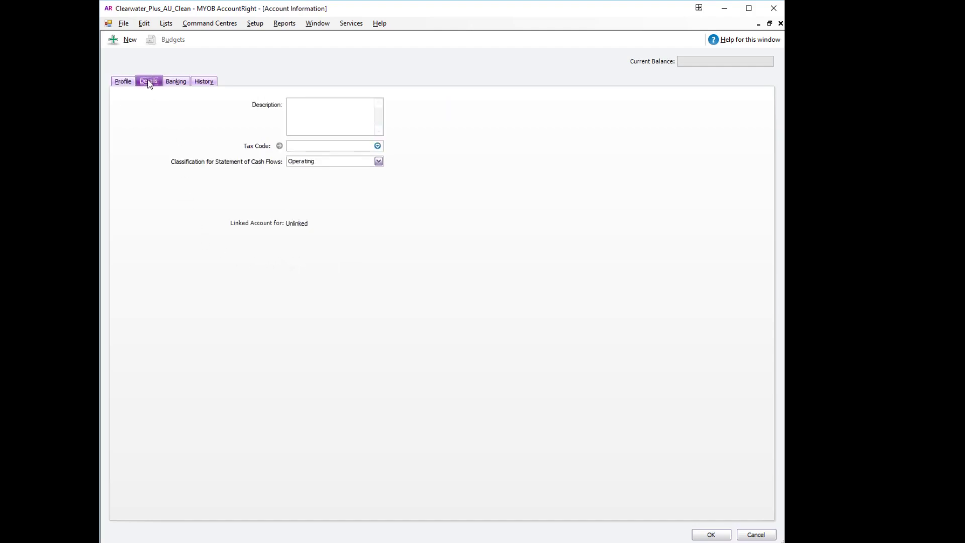
{"action": "left_click", "coordinate": [377, 145]}
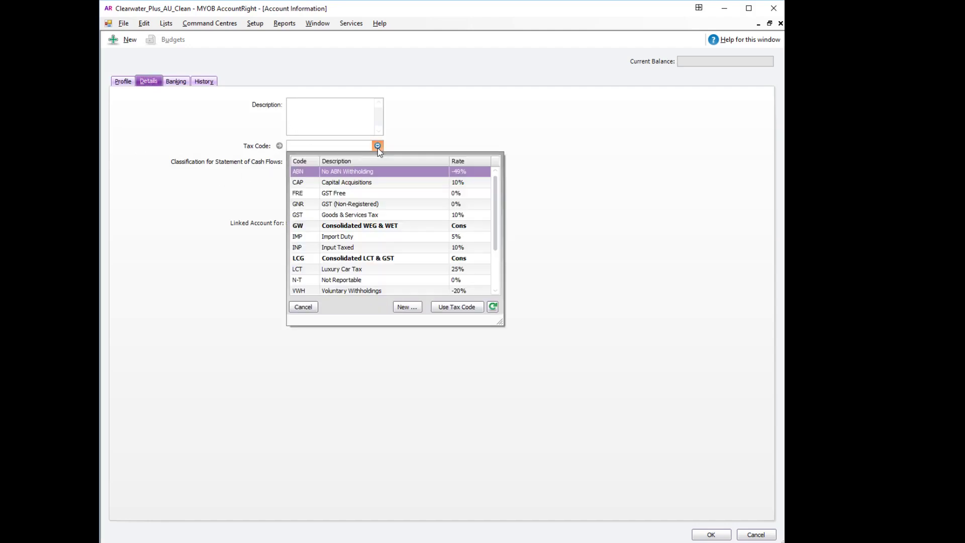
{"action": "double_click", "coordinate": [340, 280]}
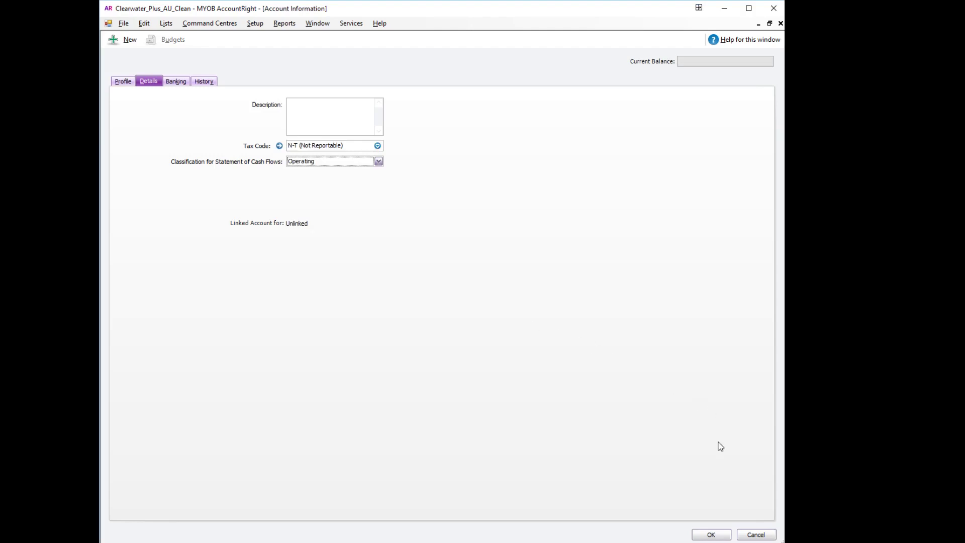
{"action": "left_click", "coordinate": [712, 535]}
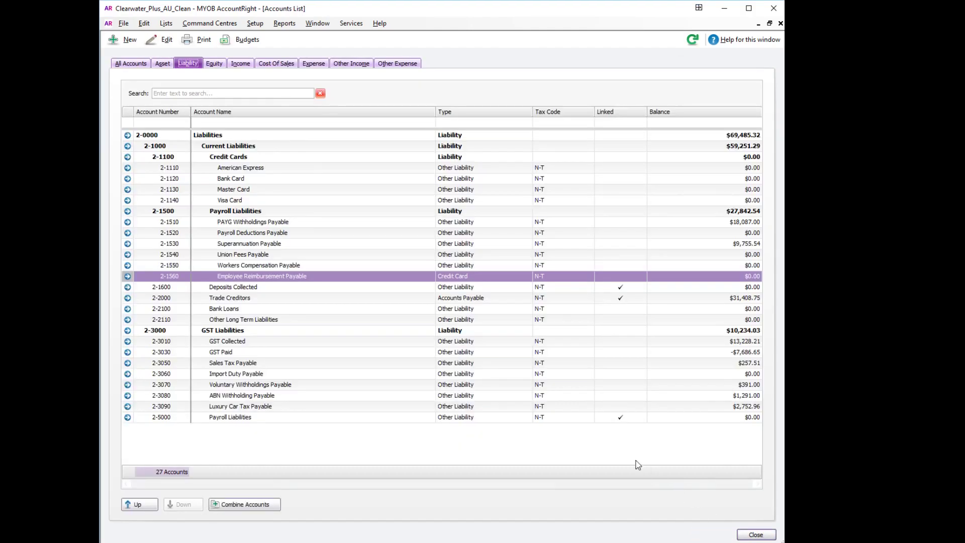
- Close the Accounts List and switch to the Purchases command centre
{"action": "left_click", "coordinate": [756, 535]}
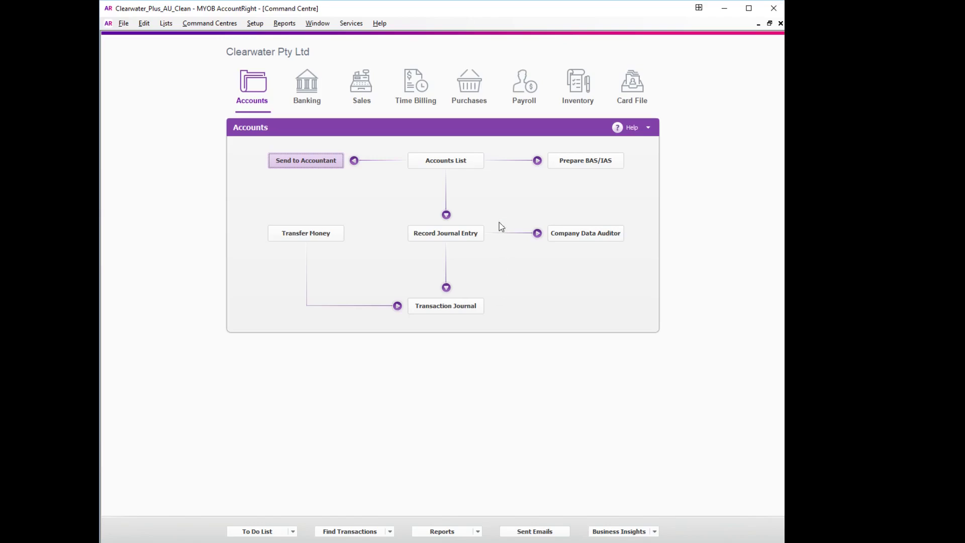
{"action": "left_click", "coordinate": [478, 93]}
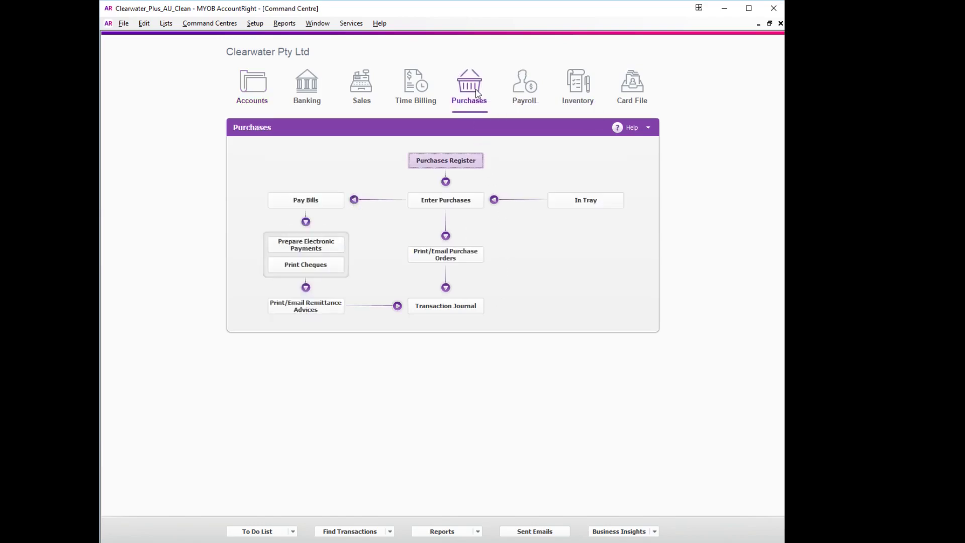
- Start a bill from Paper works dated 1/08/2019 with supplier invoice 15698
{"action": "left_click", "coordinate": [452, 206]}
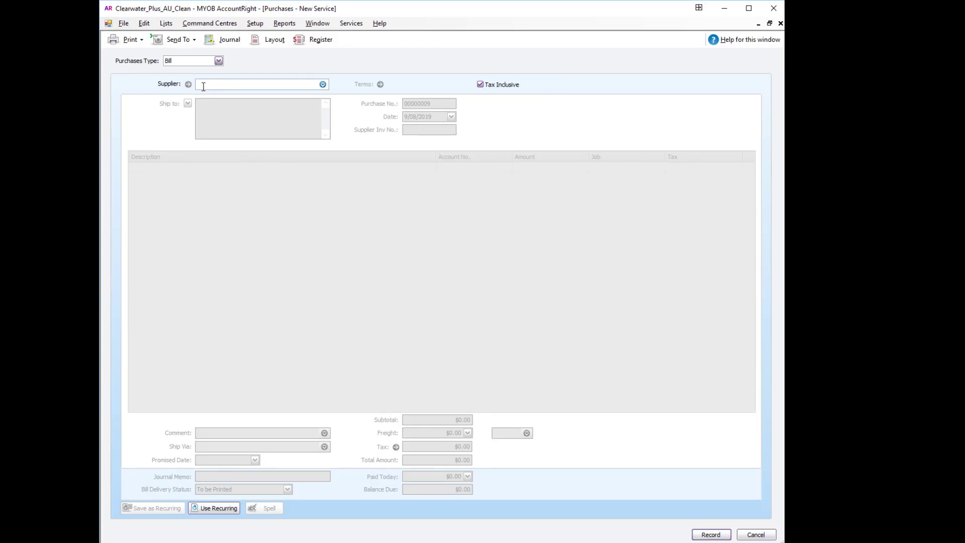
{"action": "type", "text": "P"}
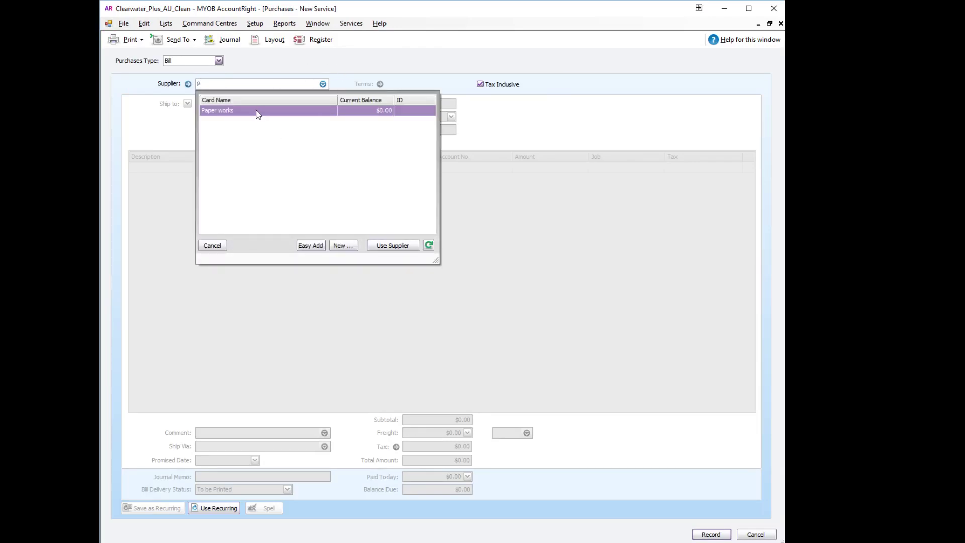
{"action": "double_click", "coordinate": [258, 112]}
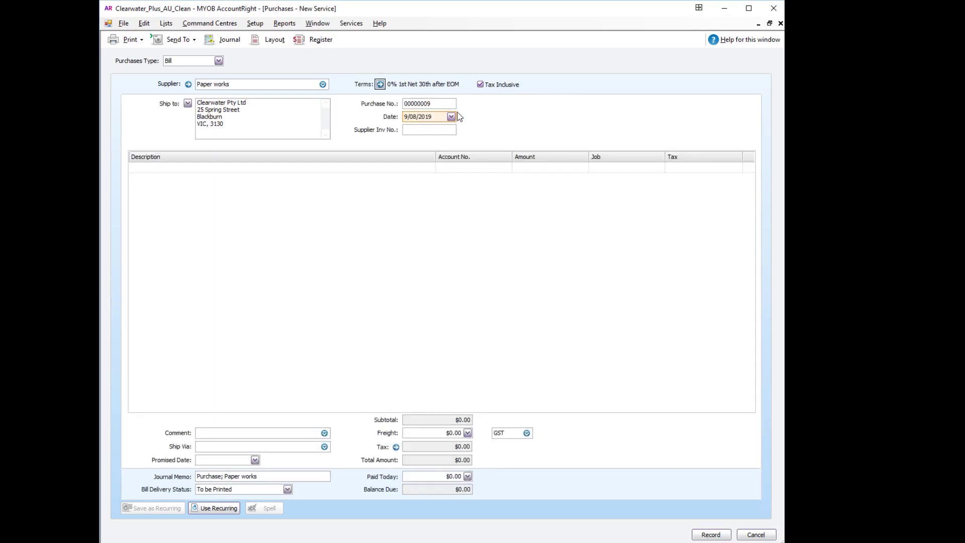
{"action": "left_click", "coordinate": [452, 117]}
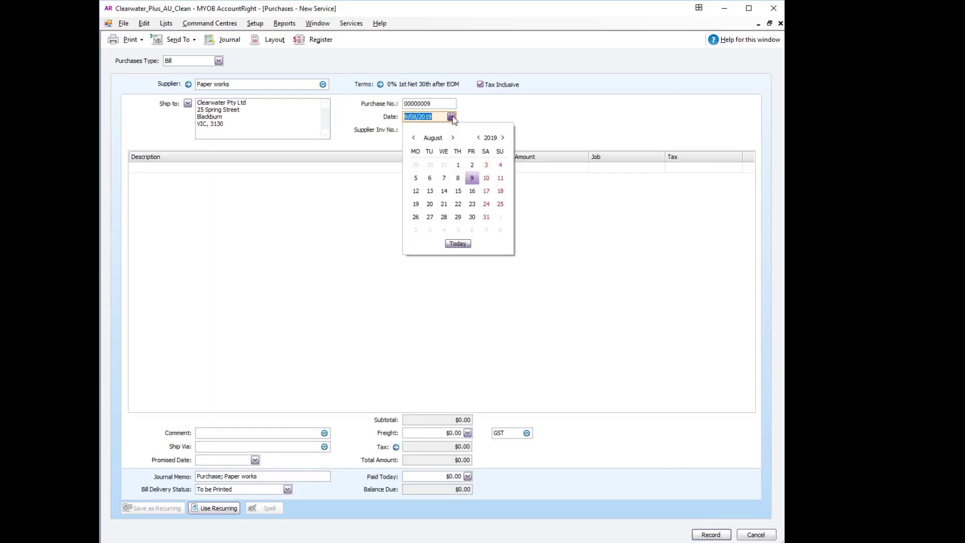
{"action": "left_click", "coordinate": [458, 165]}
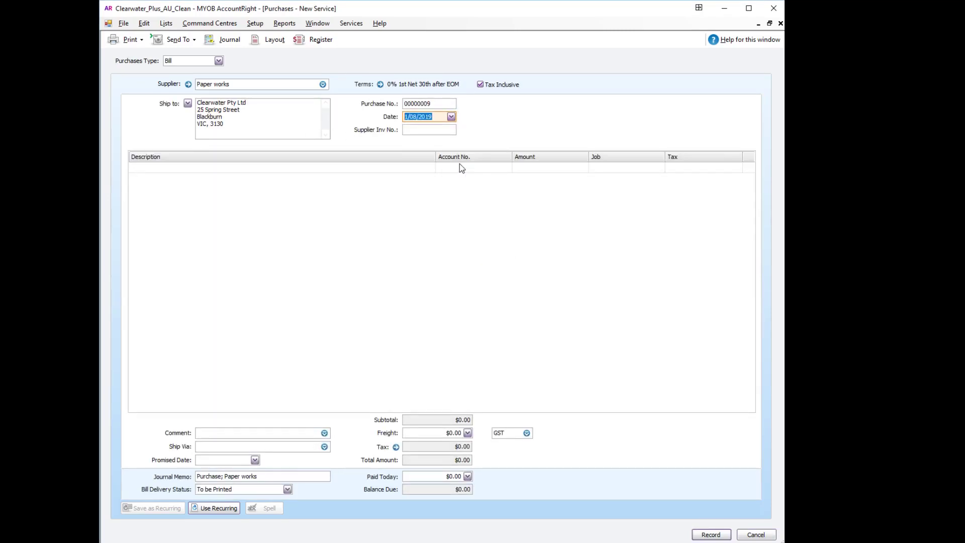
{"action": "left_click", "coordinate": [413, 129]}
{"action": "type", "text": "15698"}
- Add a 'Ream of paper' line charged to 6-2180 Printing for $20.00
{"action": "left_click", "coordinate": [194, 168]}
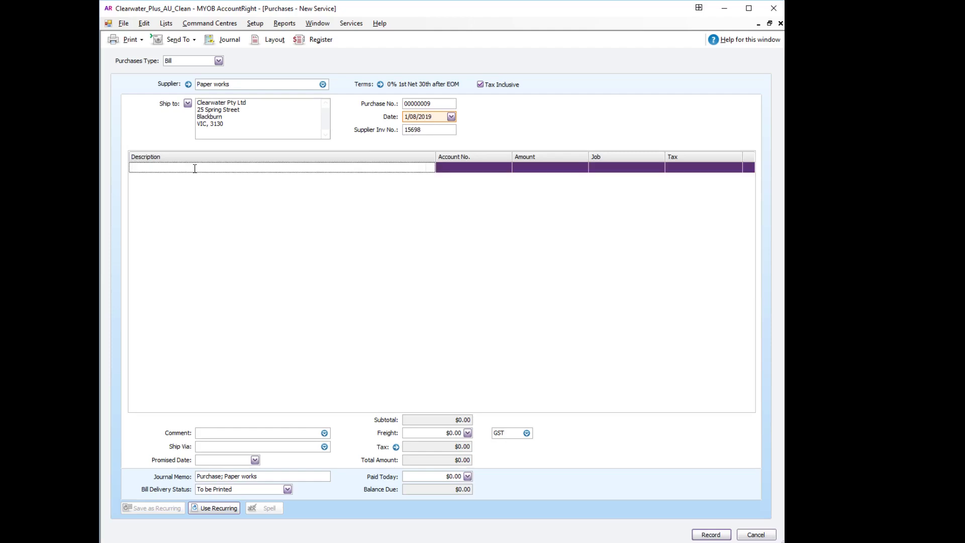
{"action": "type", "text": "Ream of paper"}
{"action": "key", "text": "Tab"}
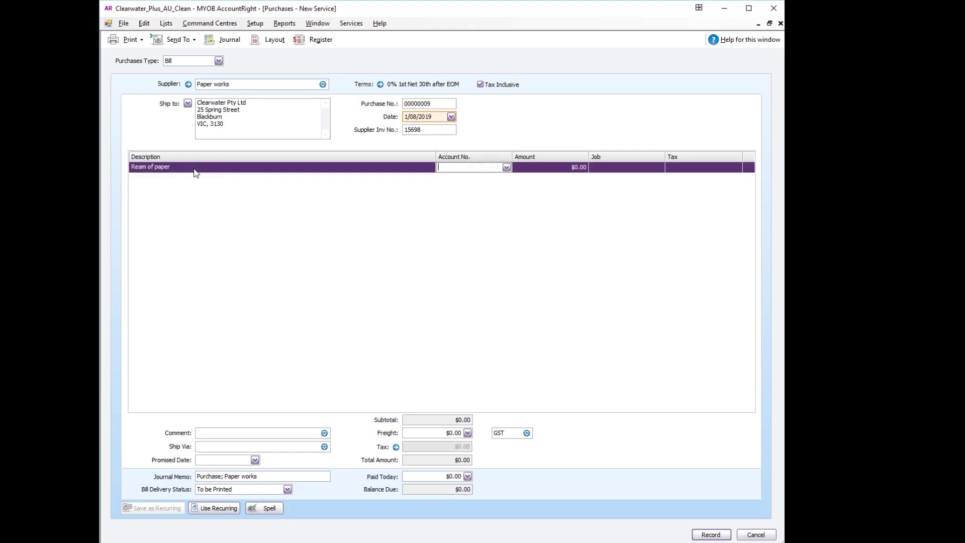
{"action": "left_click", "coordinate": [506, 168]}
{"action": "scroll", "coordinate": [472, 255], "scroll_direction": "down", "scroll_amount": 2}
{"action": "scroll", "coordinate": [472, 255], "scroll_direction": "down", "scroll_amount": 3}
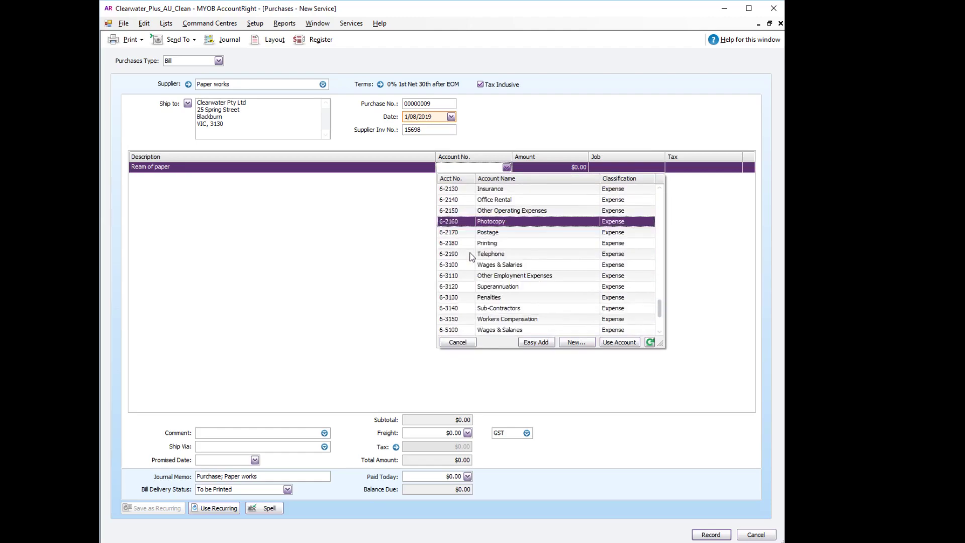
{"action": "double_click", "coordinate": [517, 243]}
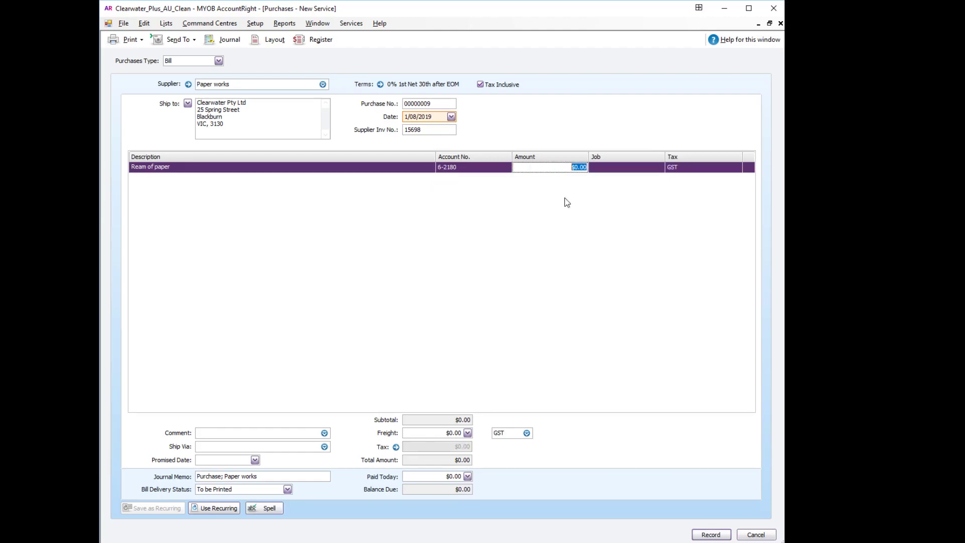
{"action": "type", "text": "20"}
{"action": "key", "text": "Tab"}
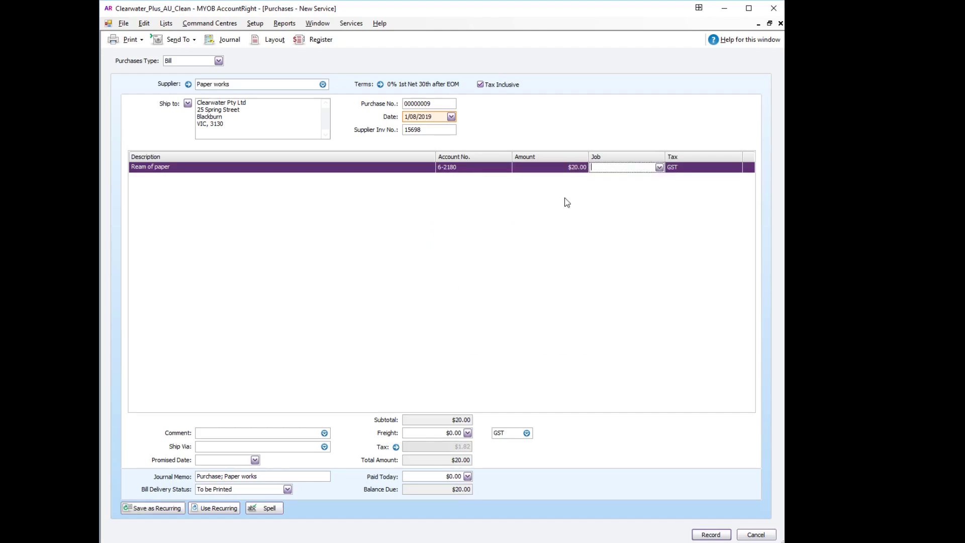
- Set the bill's terms to C.O.D. and record it
{"action": "left_click", "coordinate": [380, 85]}
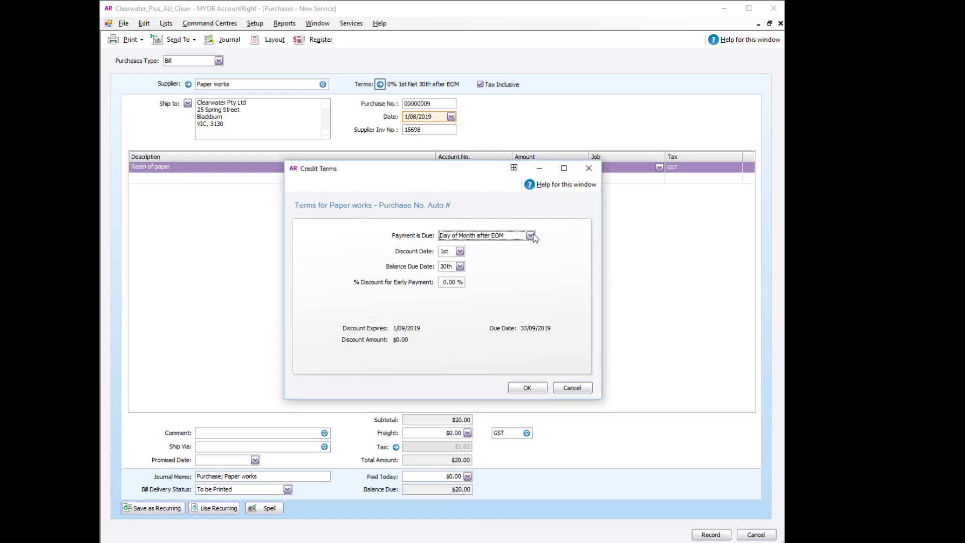
{"action": "left_click", "coordinate": [530, 235]}
{"action": "left_click", "coordinate": [467, 243]}
{"action": "left_click", "coordinate": [527, 388]}
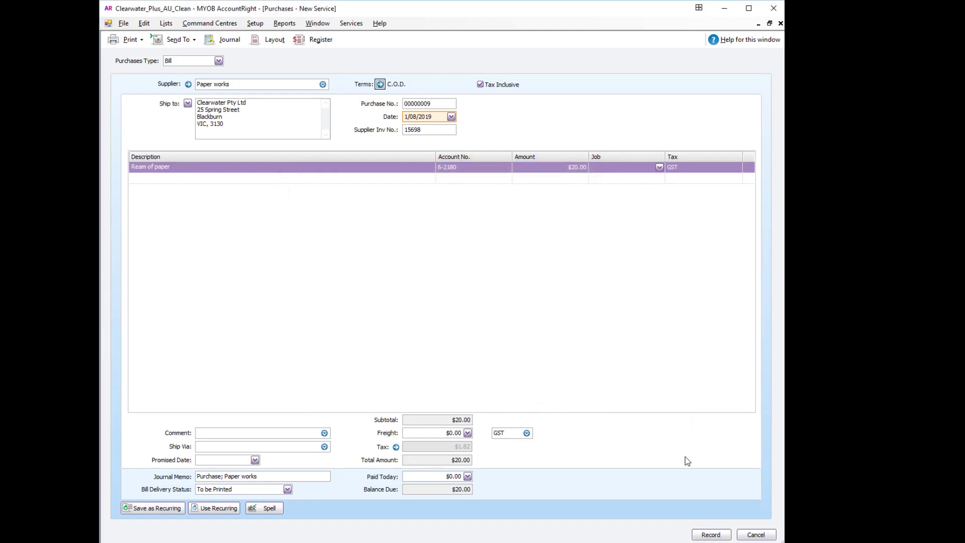
{"action": "left_click", "coordinate": [710, 533]}
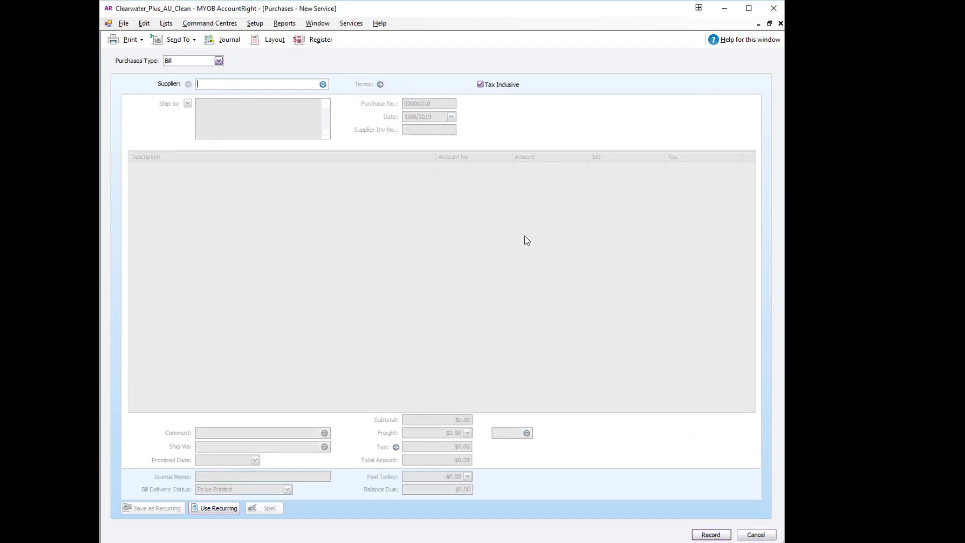
- Begin a bill payment to Paper works from account 2-1560 Employee Reimbursement Payable
{"action": "left_click", "coordinate": [759, 534]}
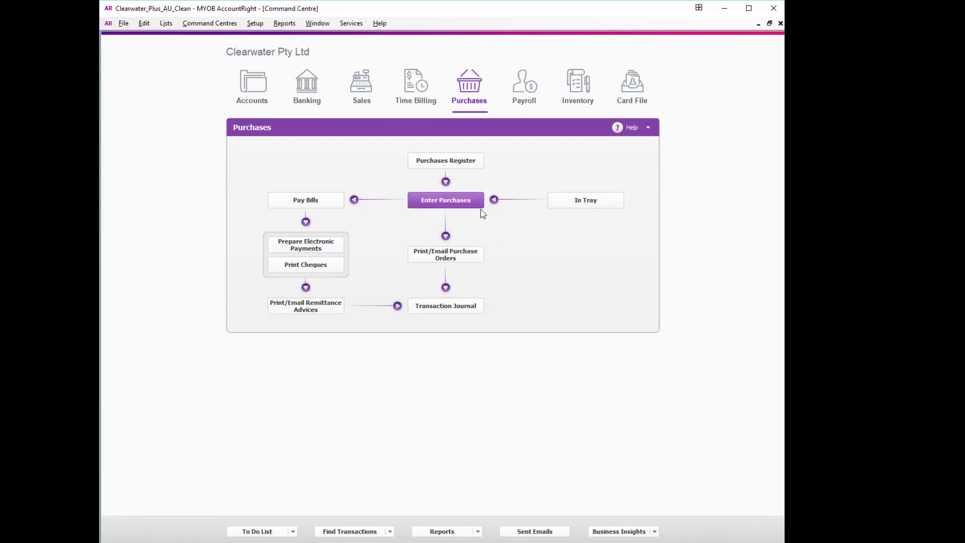
{"action": "left_click", "coordinate": [299, 203]}
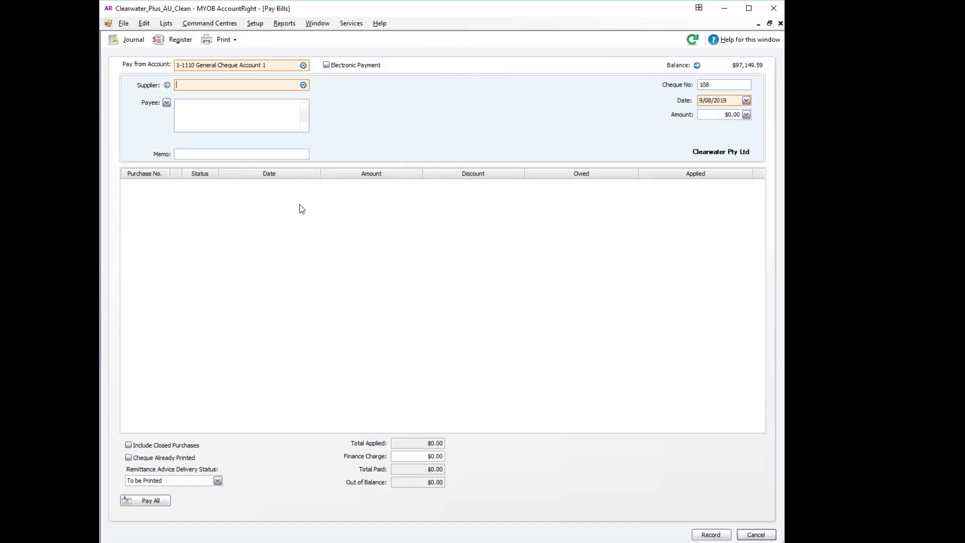
{"action": "left_click", "coordinate": [304, 66]}
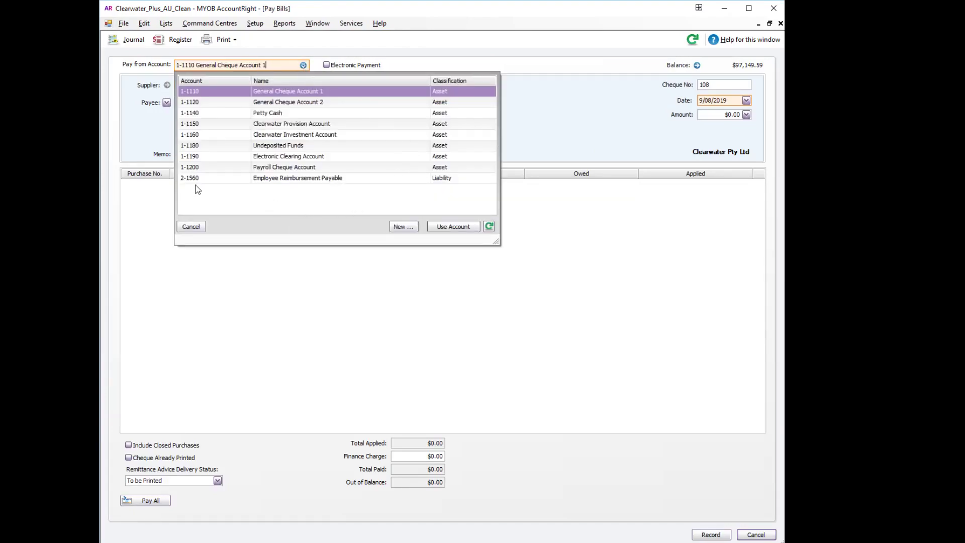
{"action": "double_click", "coordinate": [260, 179]}
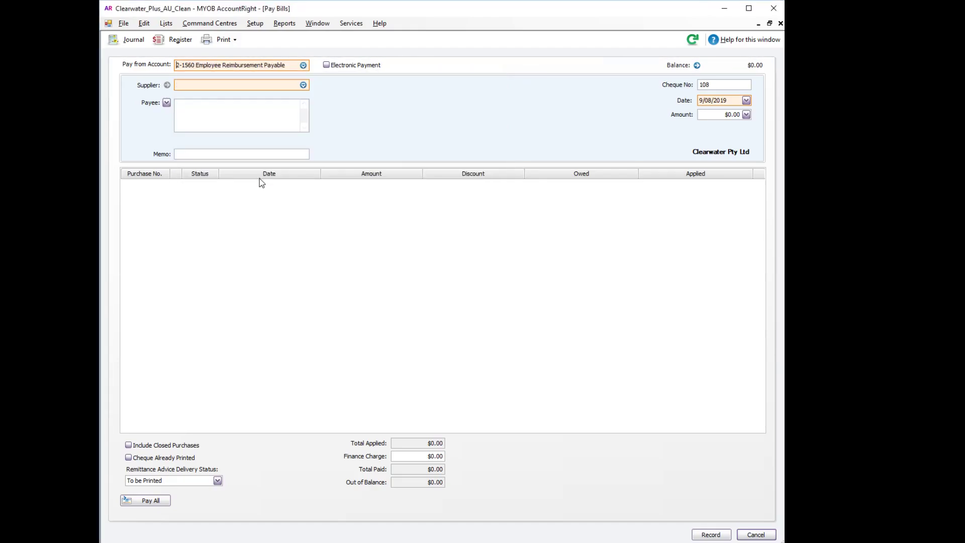
{"action": "left_click", "coordinate": [211, 84]}
{"action": "type", "text": "pa"}
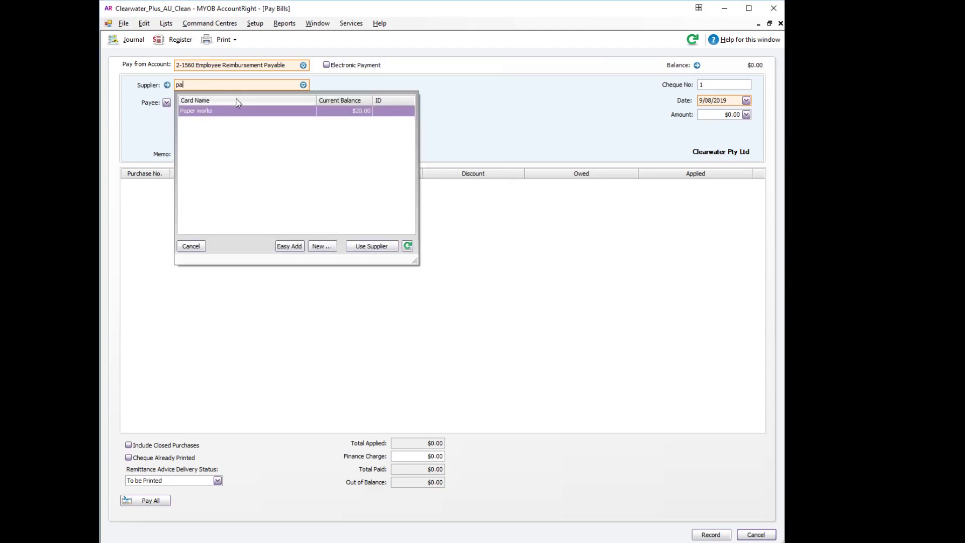
{"action": "double_click", "coordinate": [232, 110]}
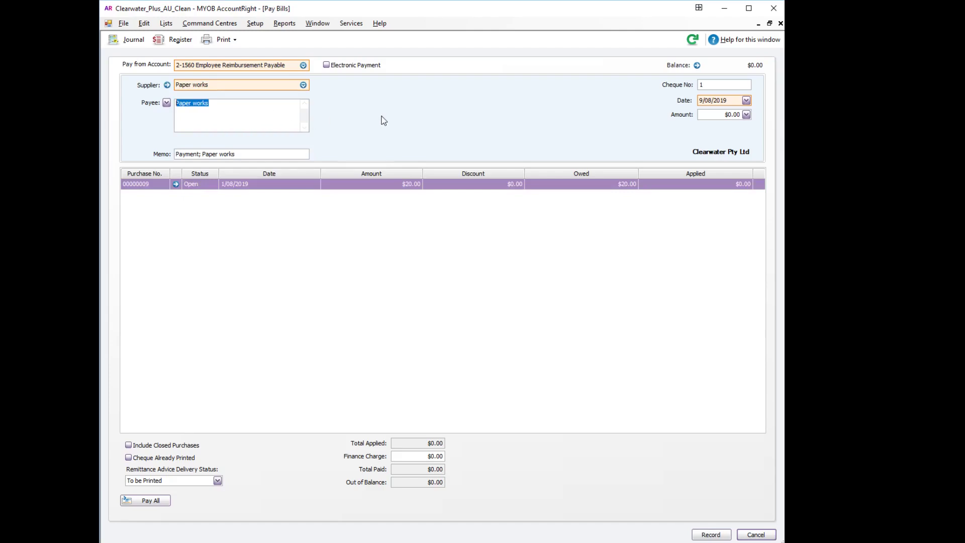
- Date the payment 2/08/2019, pay and apply $20.00 to the bill, and record it
{"action": "left_click", "coordinate": [746, 100]}
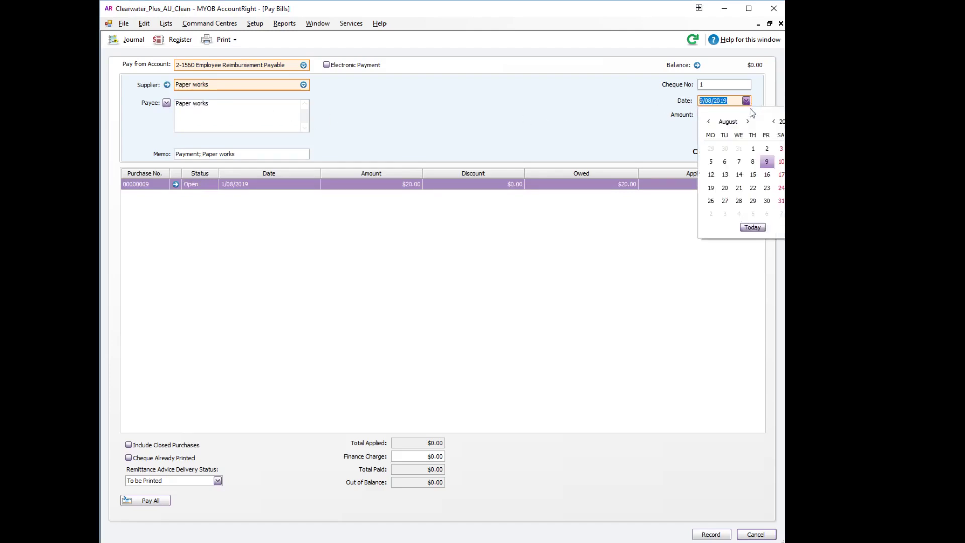
{"action": "left_click", "coordinate": [767, 148]}
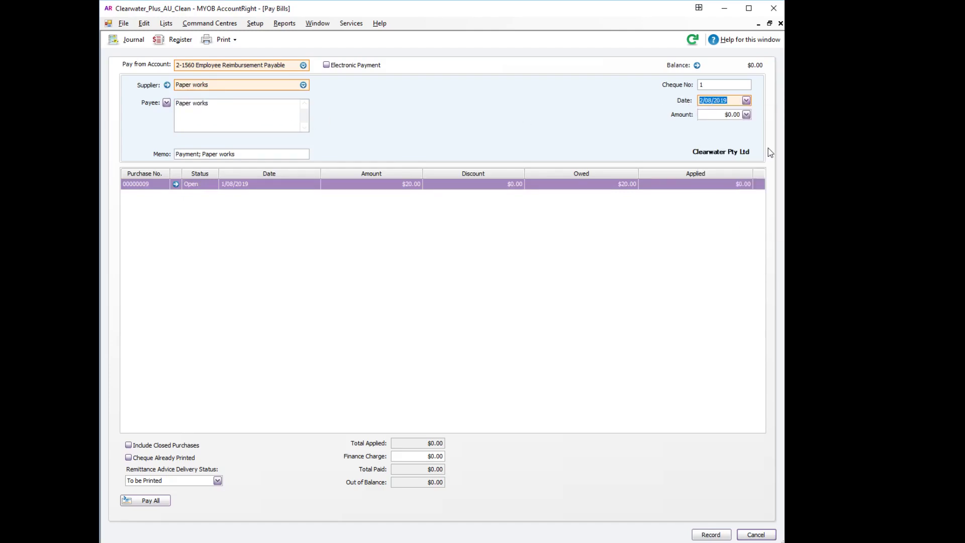
{"action": "left_click", "coordinate": [726, 117]}
{"action": "left_click", "coordinate": [745, 114]}
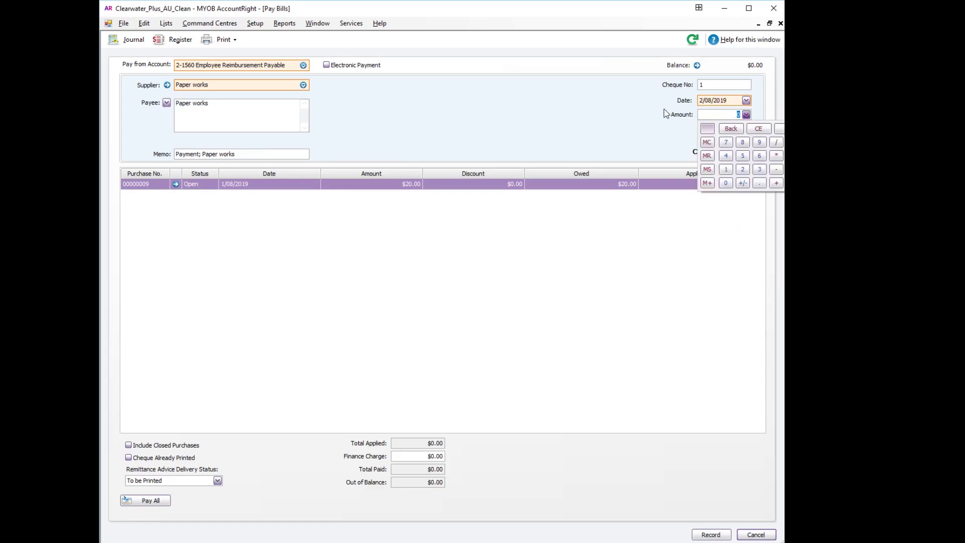
{"action": "type", "text": "20"}
{"action": "key", "text": "Return"}
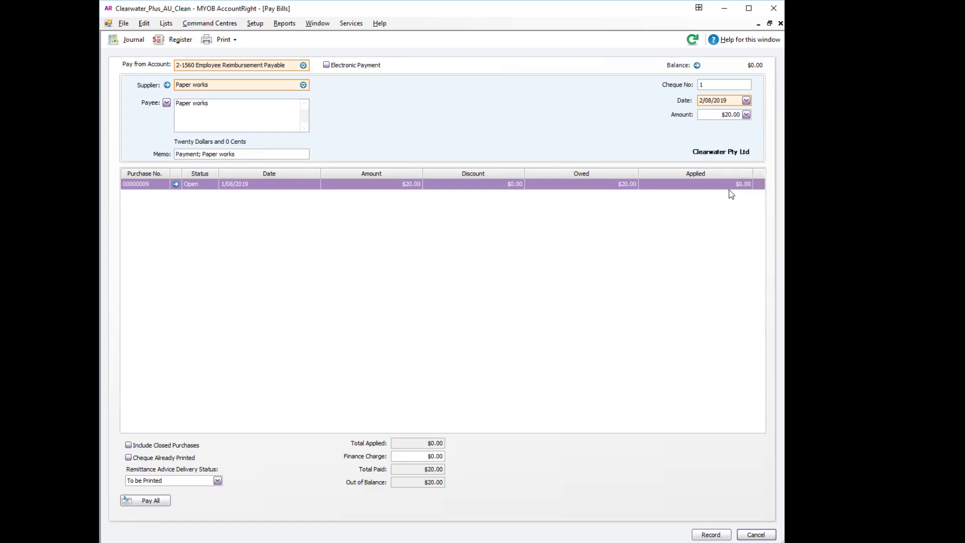
{"action": "left_click", "coordinate": [735, 186]}
{"action": "left_click", "coordinate": [737, 188]}
{"action": "type", "text": "20"}
{"action": "key", "text": "Tab"}
{"action": "left_click", "coordinate": [709, 534]}
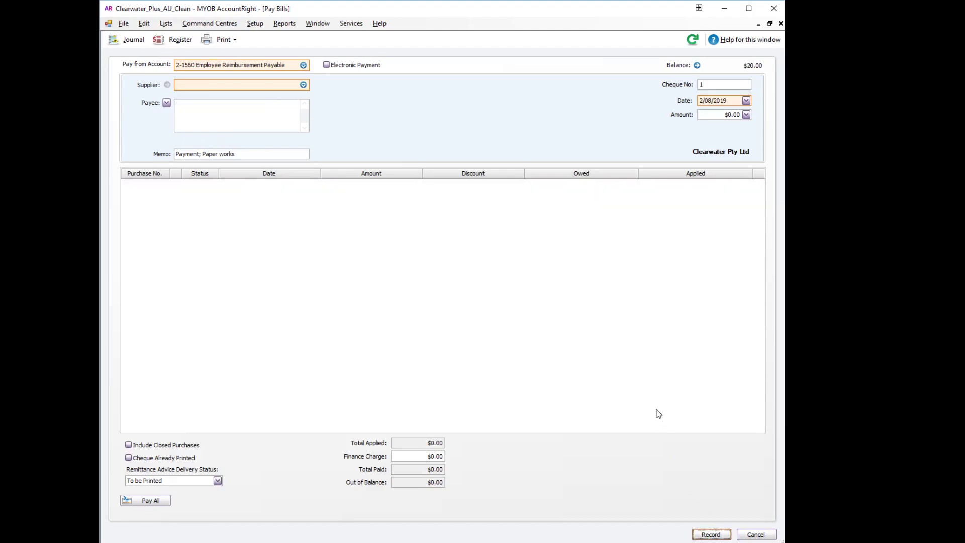
- Close Pay Bills and switch to the Payroll command centre
{"action": "left_click", "coordinate": [765, 534]}
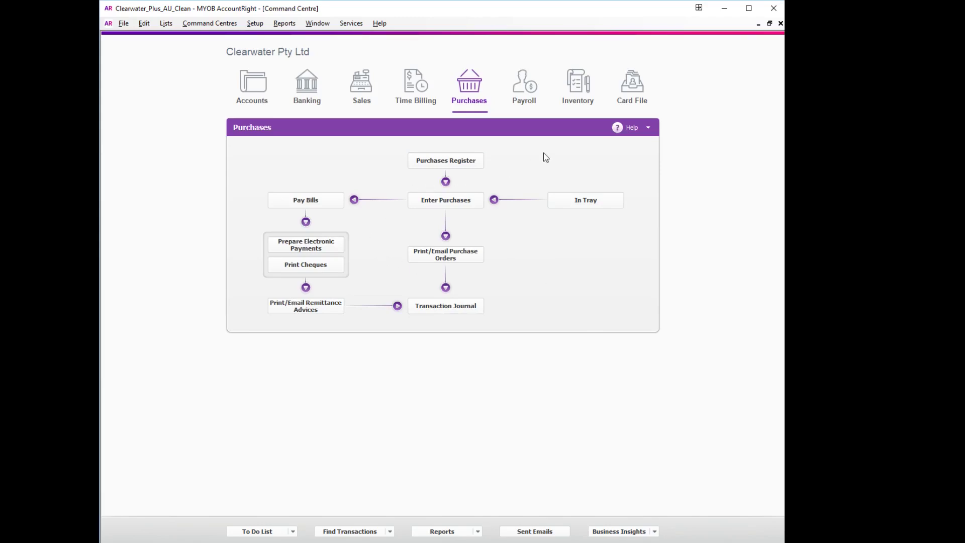
{"action": "left_click", "coordinate": [532, 104]}
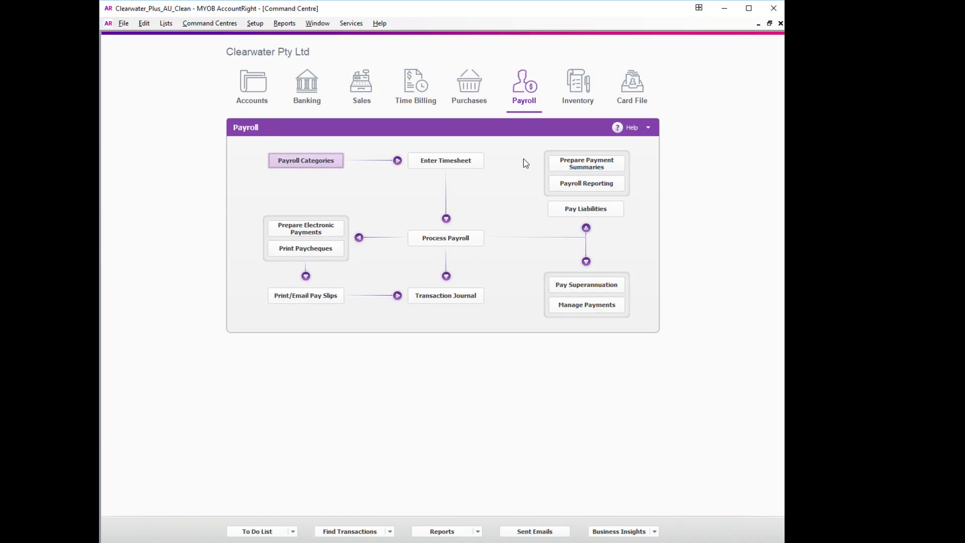
- Show the Deductions tab of the Payroll Category List
{"action": "left_click", "coordinate": [295, 161]}
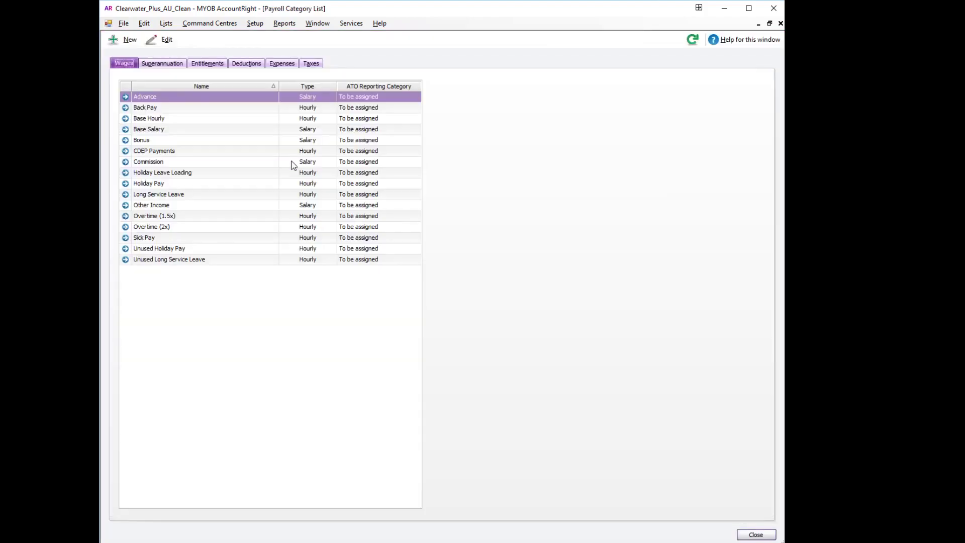
{"action": "left_click", "coordinate": [246, 65]}
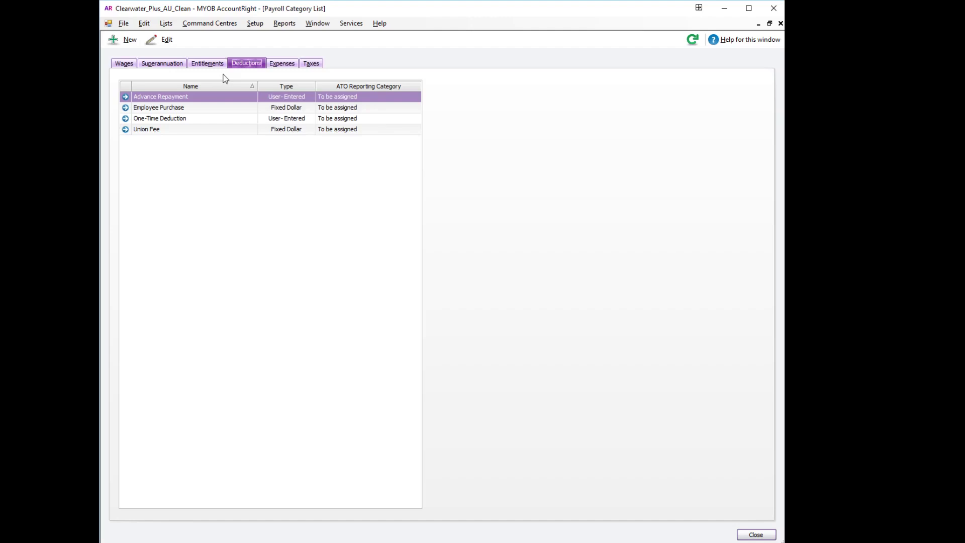
- Add deduction 'Employee Reimbursement' linked to payable account 2-1560, ATO category Not Reportable
{"action": "left_click", "coordinate": [119, 44]}
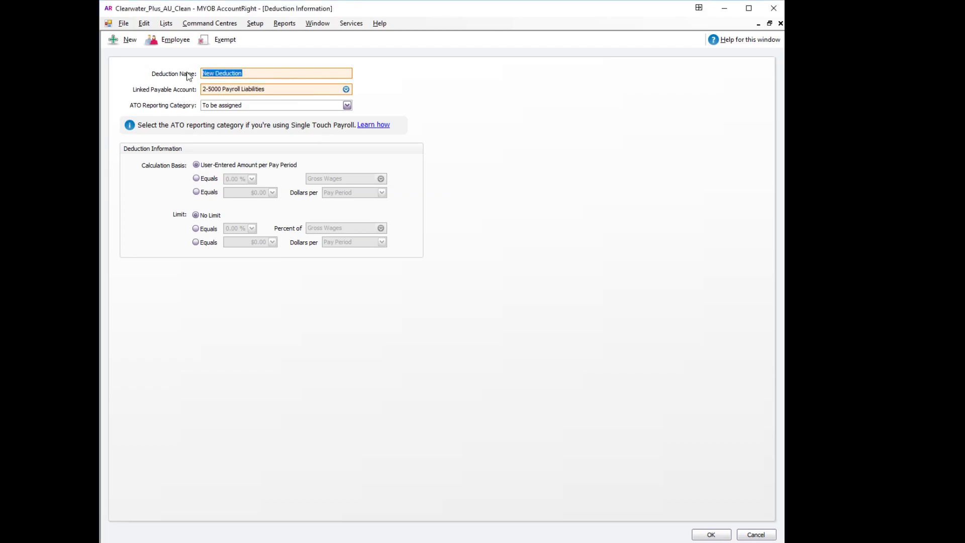
{"action": "type", "text": "Employee Reimbursement"}
{"action": "left_click", "coordinate": [343, 92]}
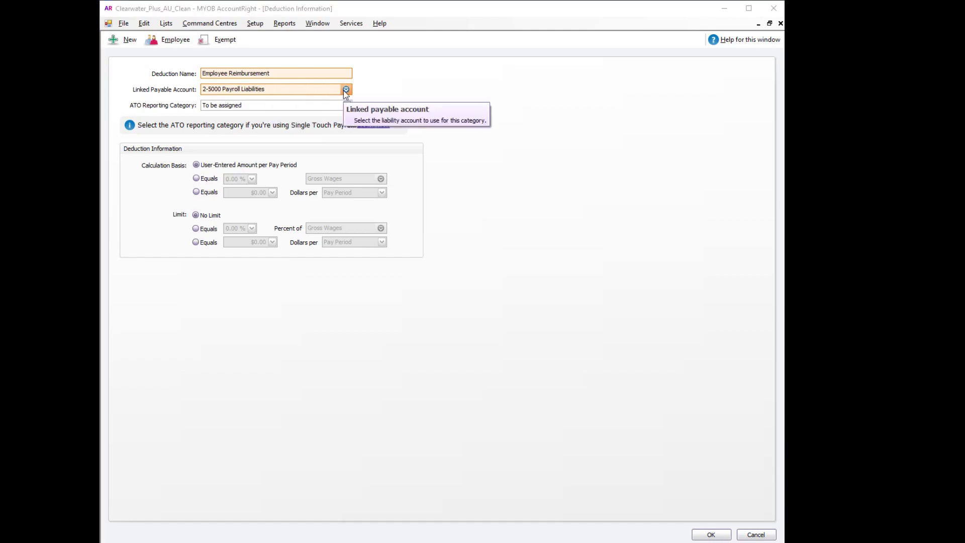
{"action": "left_click", "coordinate": [346, 90]}
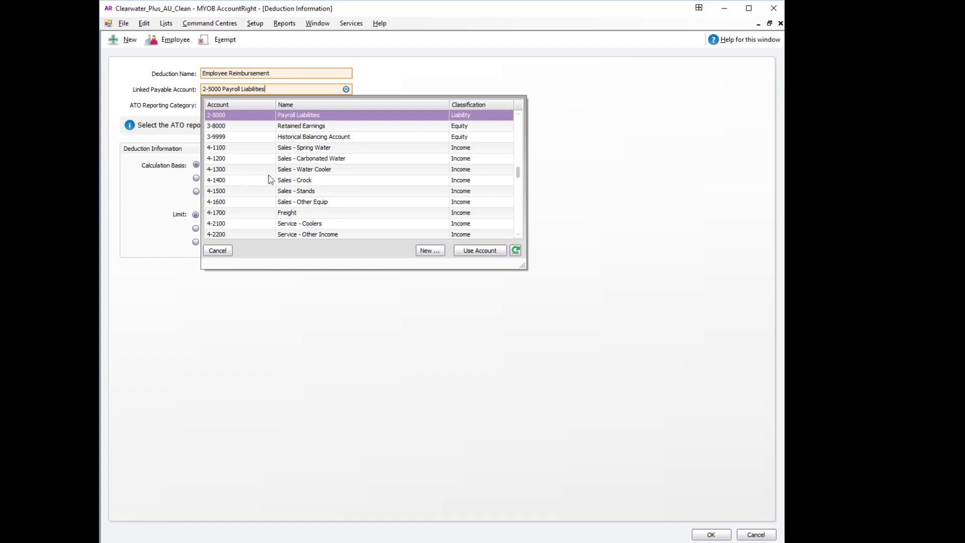
{"action": "double_click", "coordinate": [276, 115]}
{"action": "left_click", "coordinate": [284, 89]}
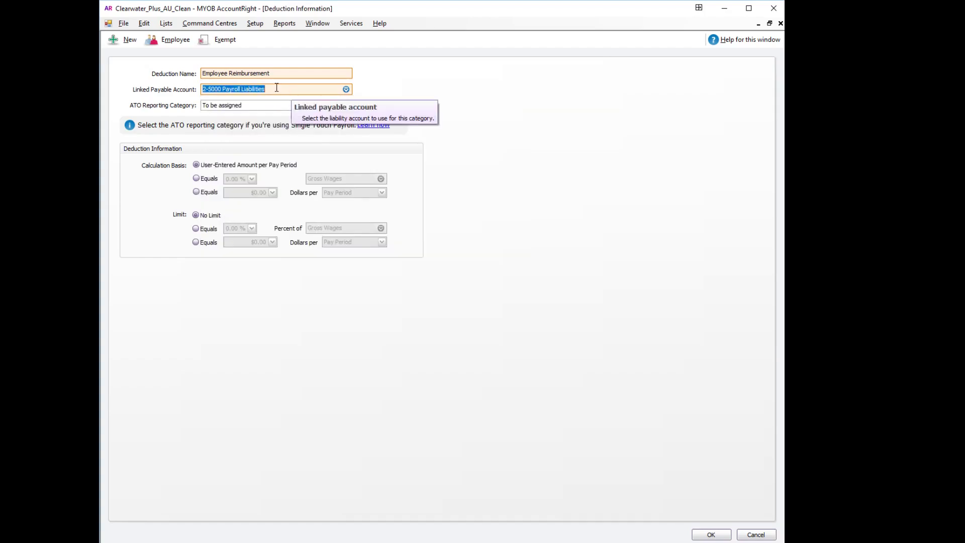
{"action": "type", "text": "2"}
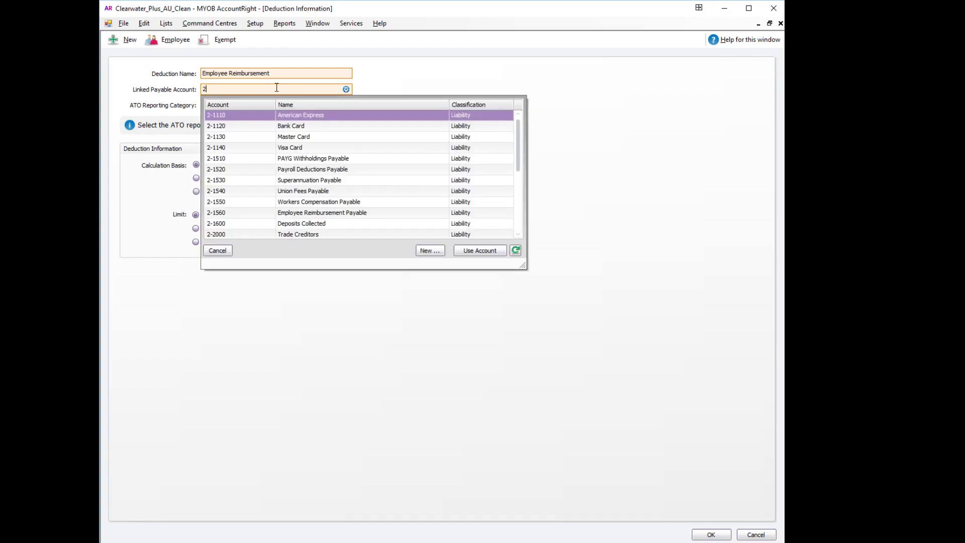
{"action": "type", "text": "-1560"}
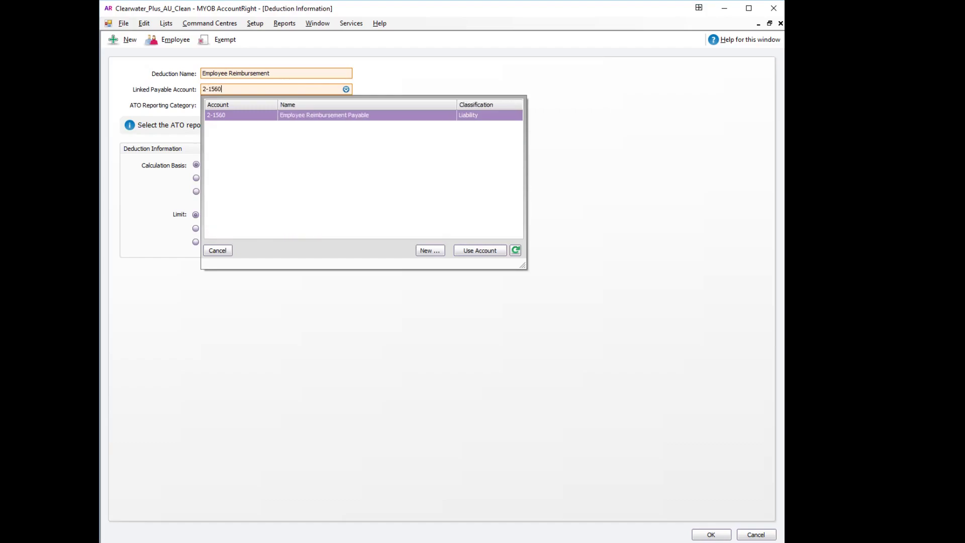
{"action": "left_click", "coordinate": [352, 115]}
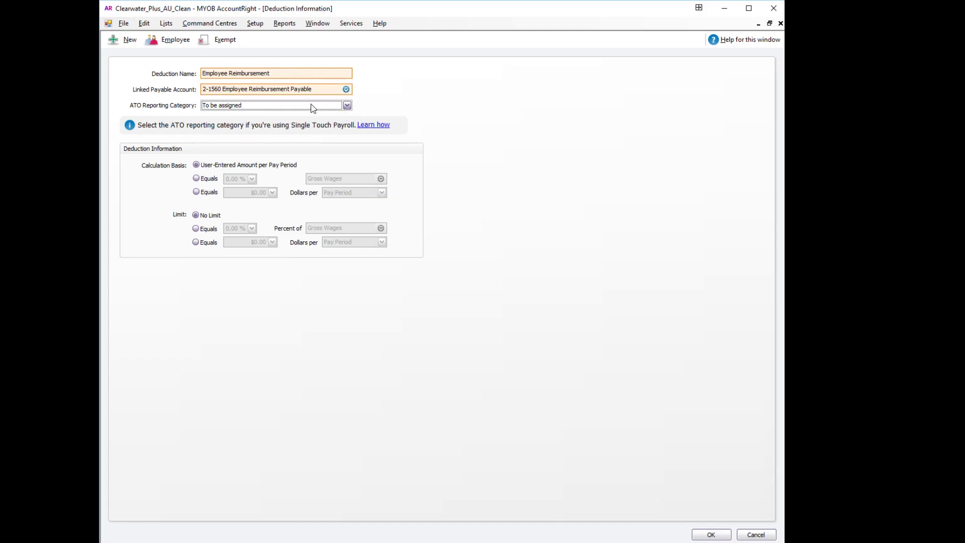
{"action": "mouse_move", "coordinate": [313, 107]}
{"action": "left_click", "coordinate": [347, 105]}
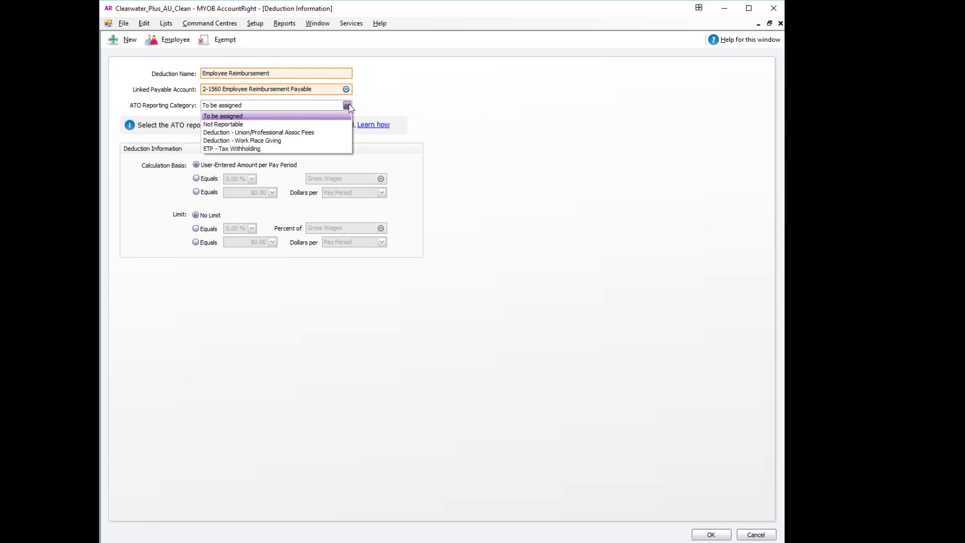
{"action": "left_click", "coordinate": [319, 124]}
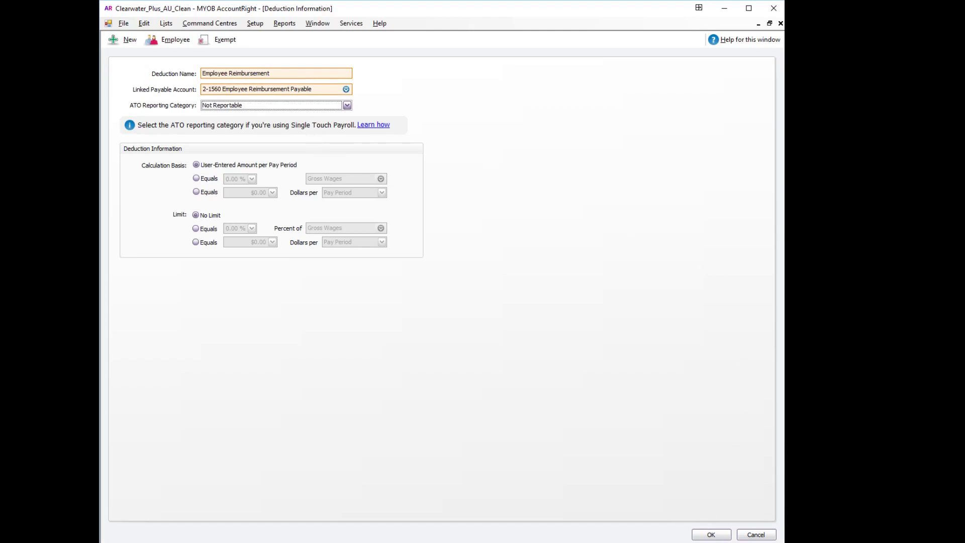
{"action": "left_click", "coordinate": [711, 534]}
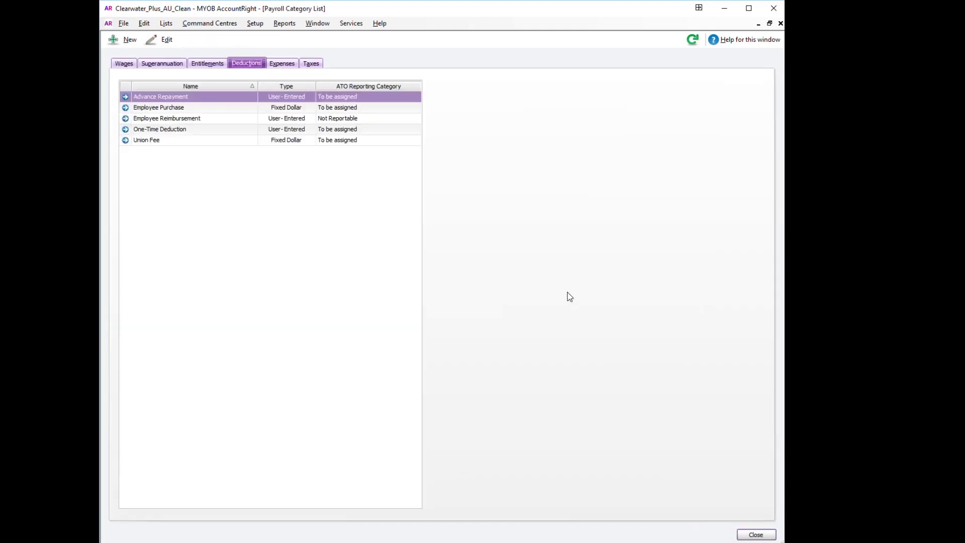
- Tick Employee Reimbursement in the first employee card's payroll deductions and save the card
{"action": "left_click", "coordinate": [756, 534]}
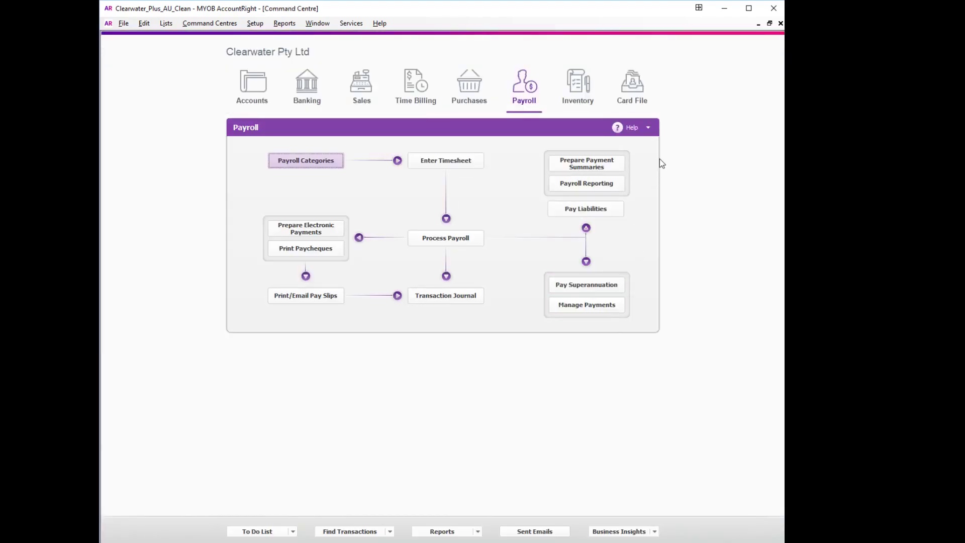
{"action": "left_click", "coordinate": [640, 88]}
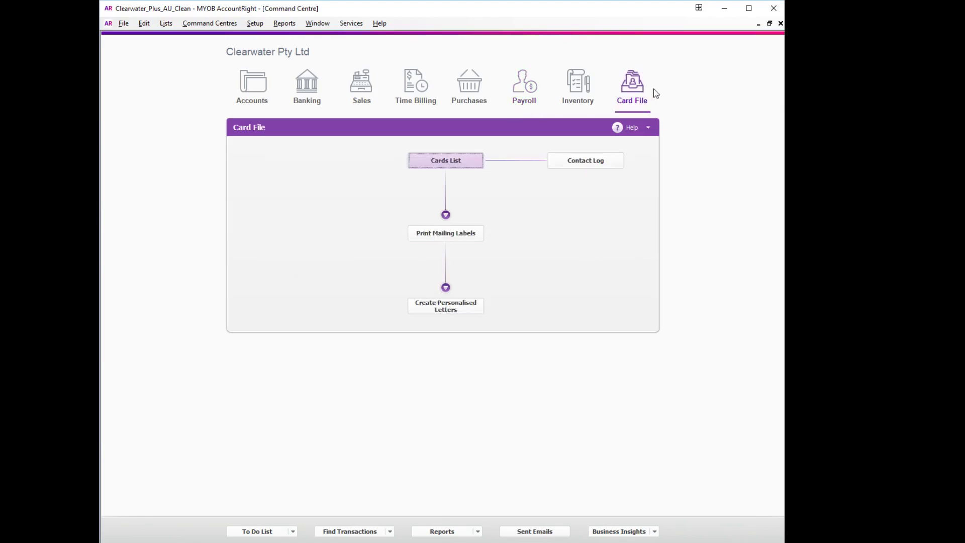
{"action": "left_click", "coordinate": [459, 163]}
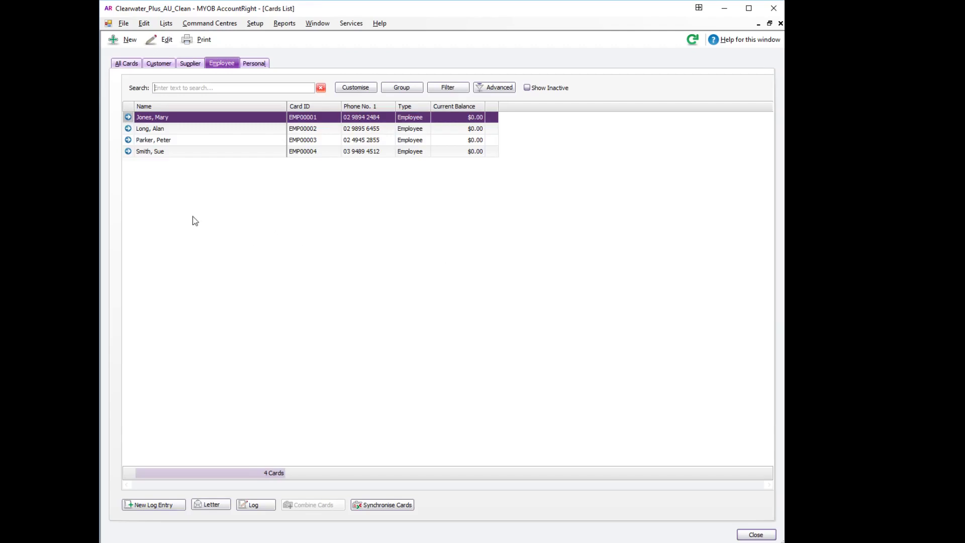
{"action": "left_click", "coordinate": [128, 118]}
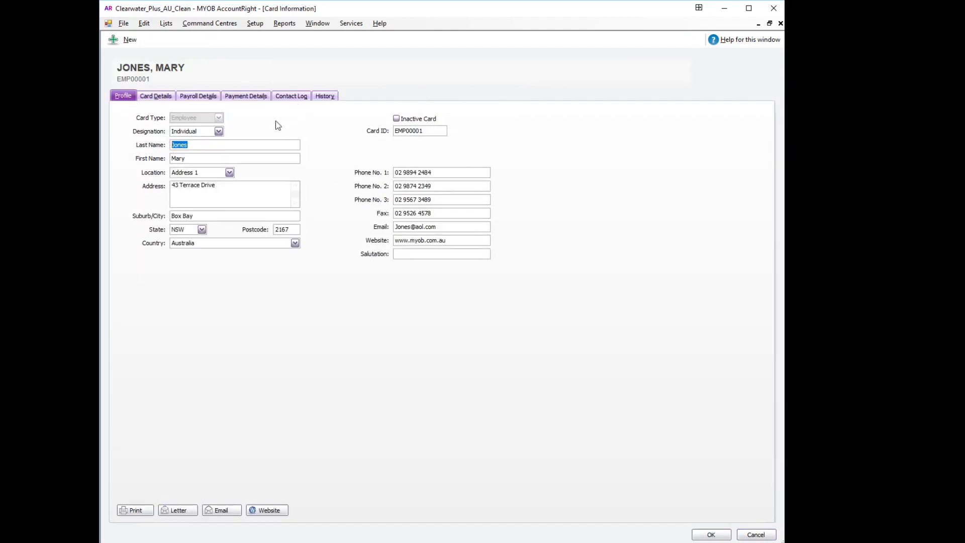
{"action": "left_click", "coordinate": [196, 96]}
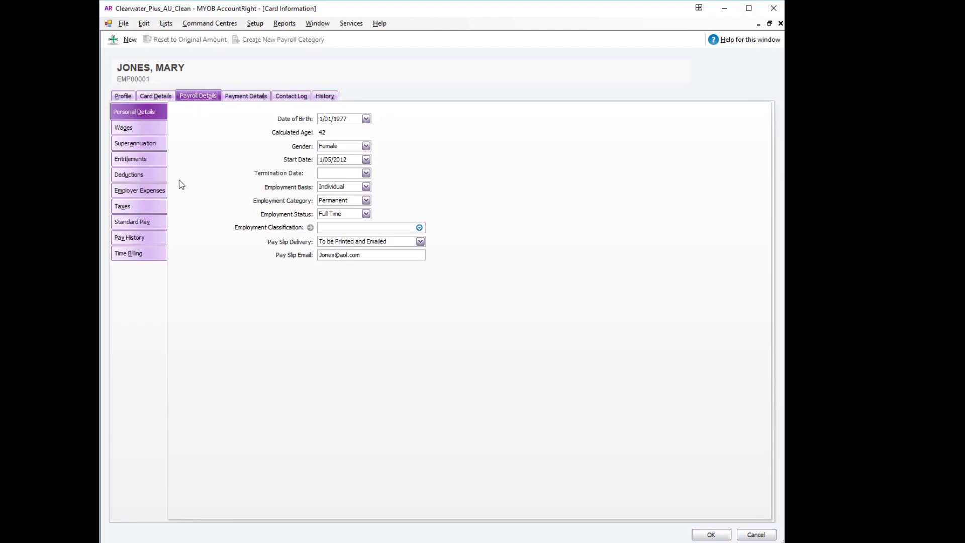
{"action": "left_click", "coordinate": [144, 176]}
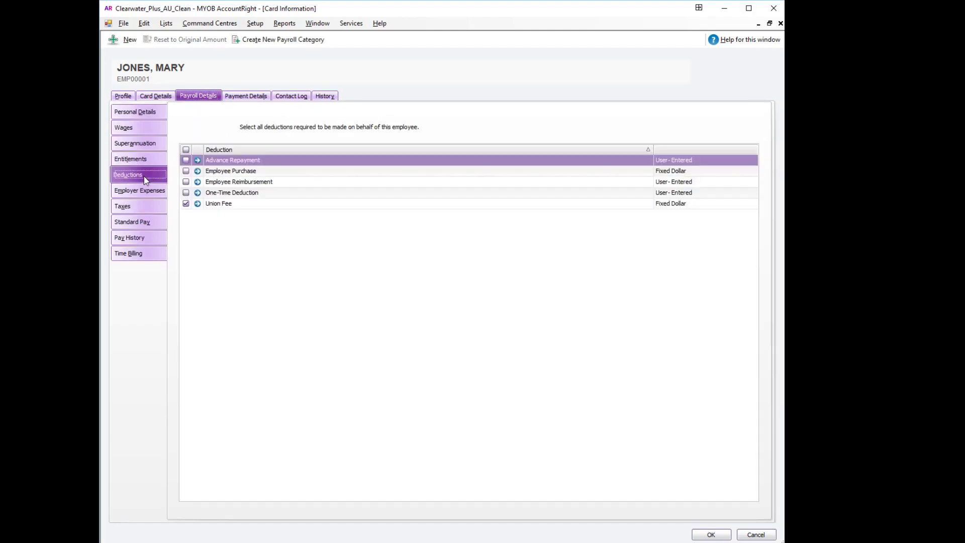
{"action": "left_click", "coordinate": [186, 182]}
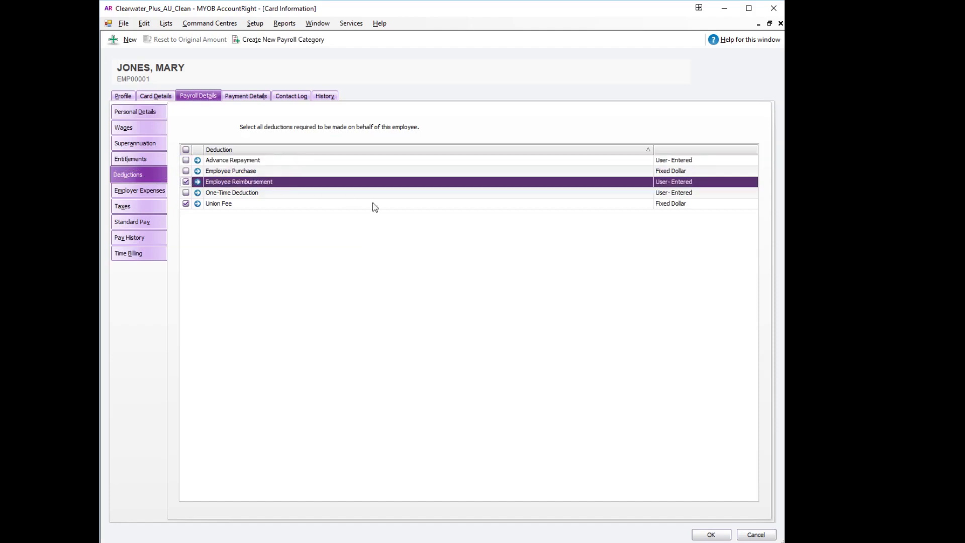
{"action": "left_click", "coordinate": [711, 536]}
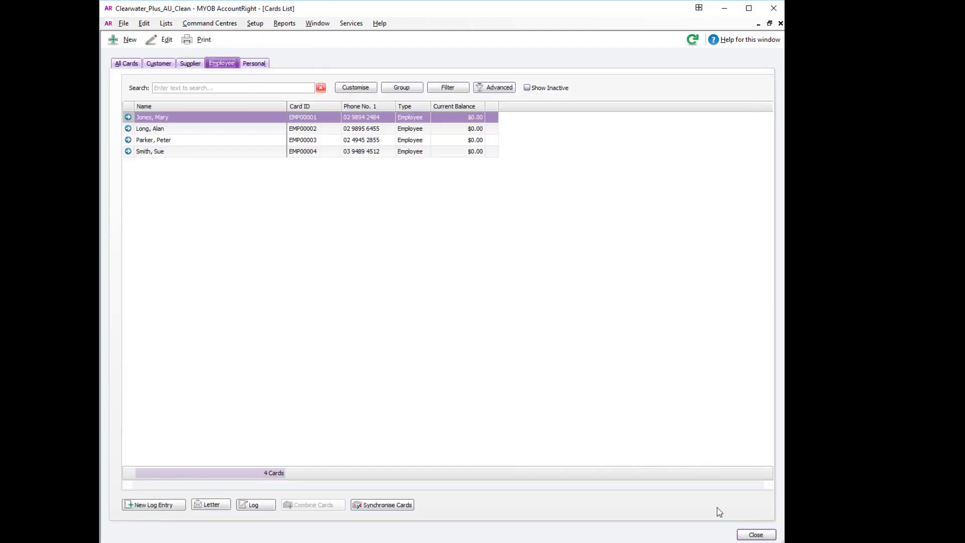
{"action": "left_click", "coordinate": [745, 535]}
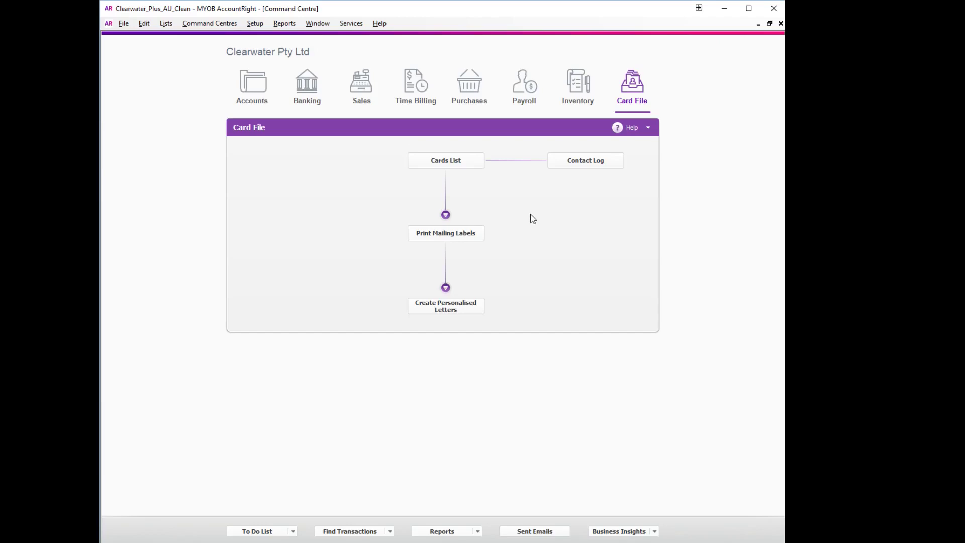
- In a new payroll run, give the first employee a $20.00 Employee Reimbursement
{"action": "left_click", "coordinate": [531, 85]}
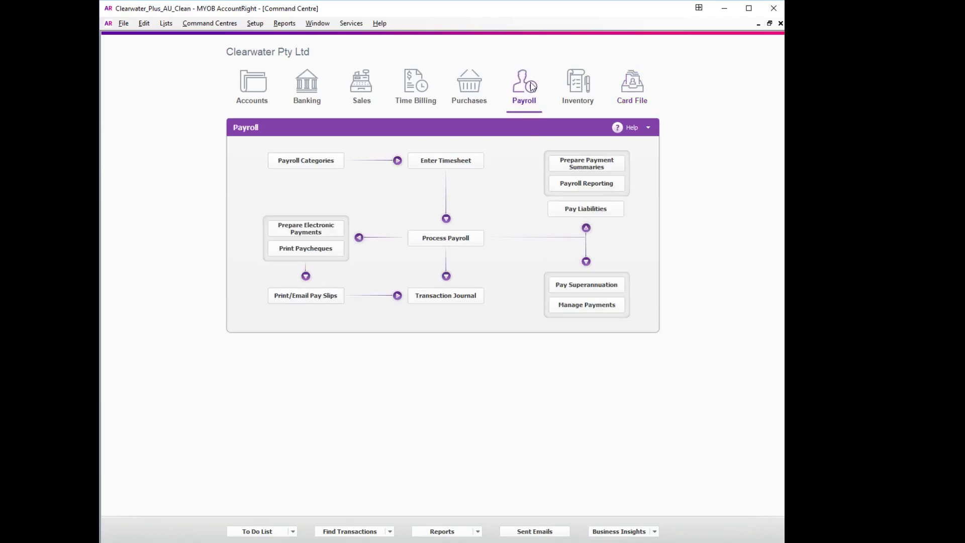
{"action": "left_click", "coordinate": [446, 238]}
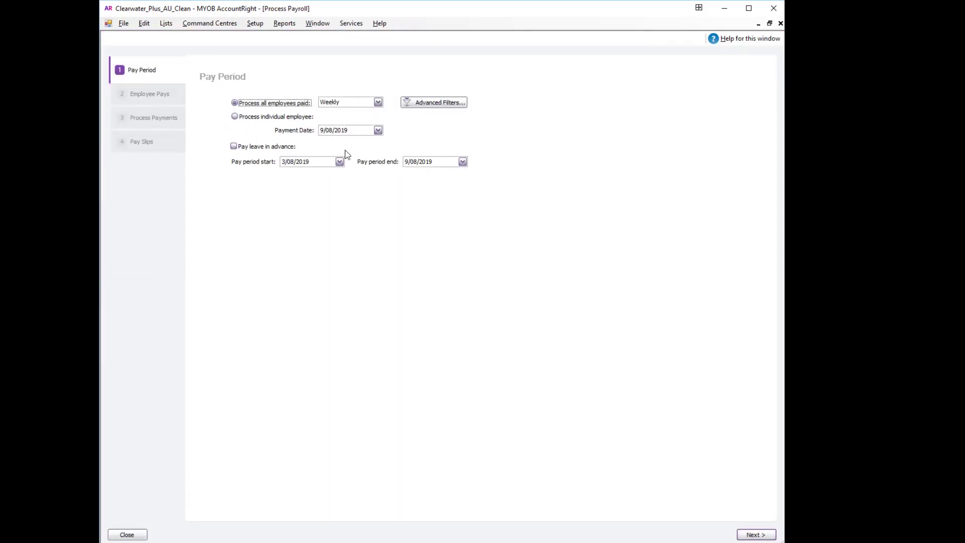
{"action": "left_click", "coordinate": [762, 535]}
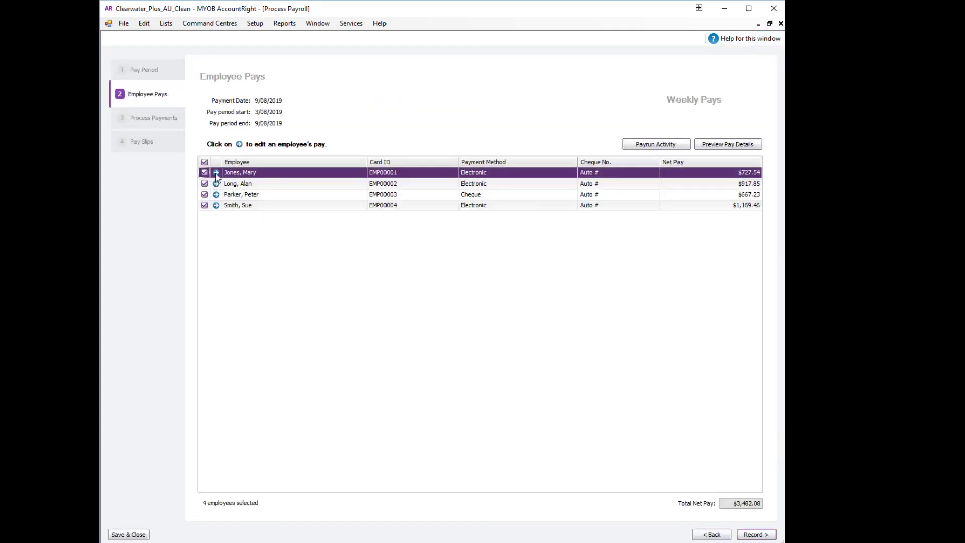
{"action": "left_click", "coordinate": [216, 173]}
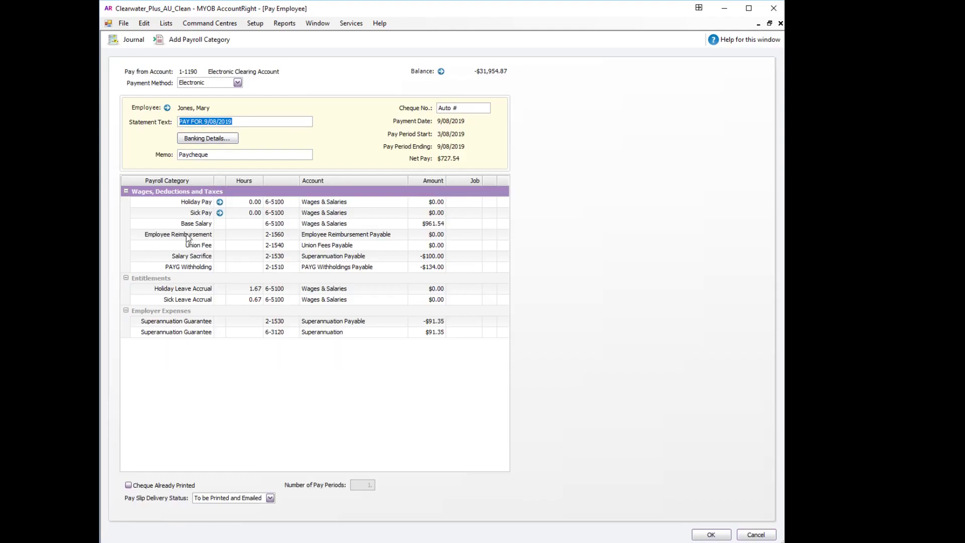
{"action": "left_click", "coordinate": [432, 234]}
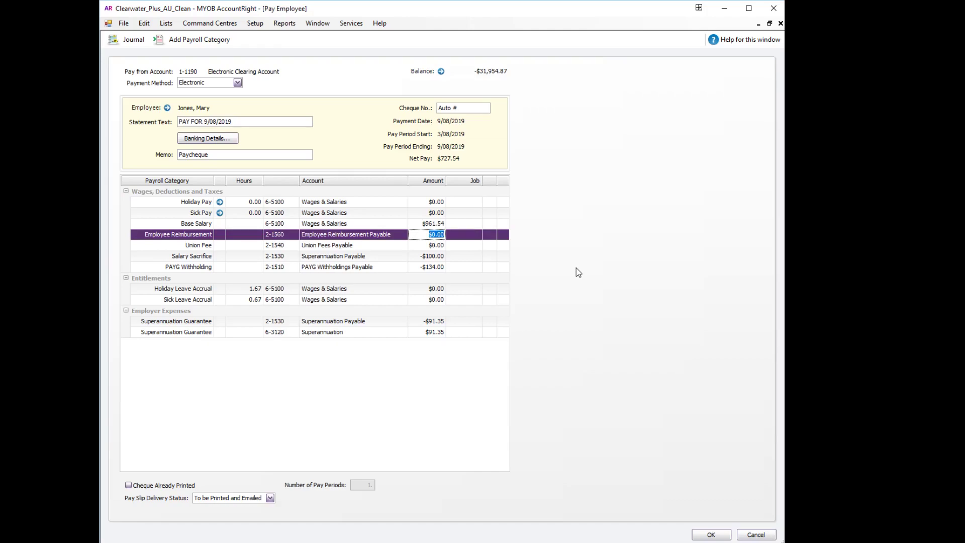
{"action": "type", "text": "20"}
{"action": "key", "text": "Tab"}
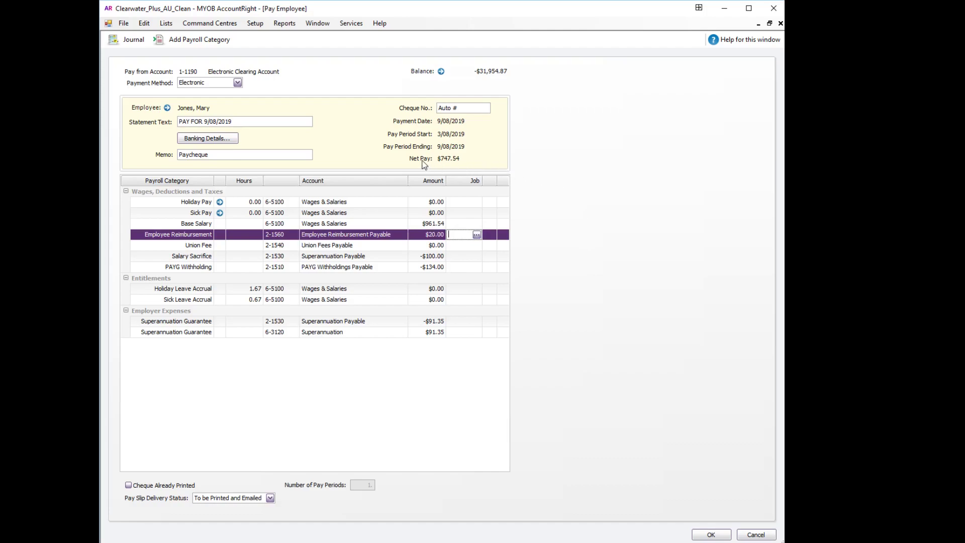
{"action": "mouse_move", "coordinate": [452, 162]}
{"action": "left_click", "coordinate": [711, 534]}
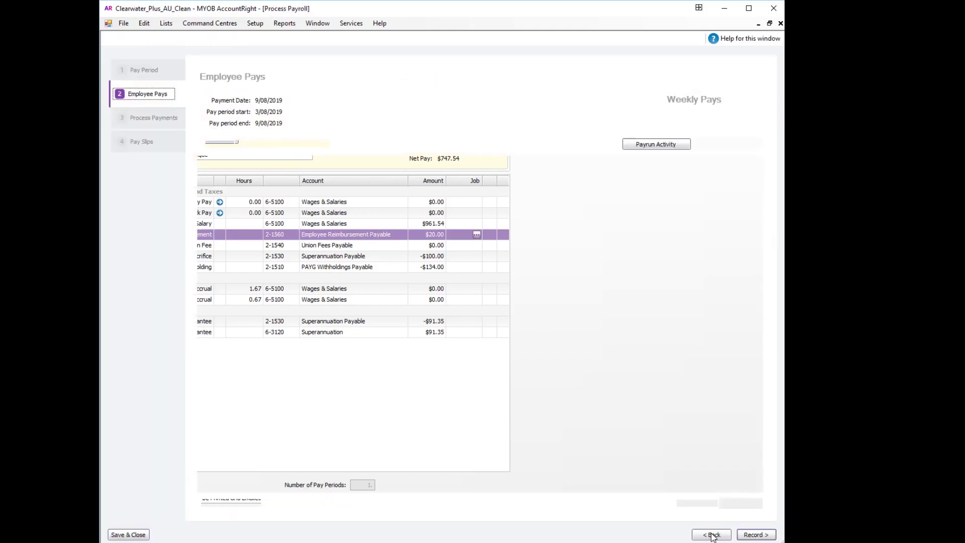
- Record the four weekly pays, close the payroll wizard, and go to the Accounts command centre
{"action": "left_click", "coordinate": [752, 537]}
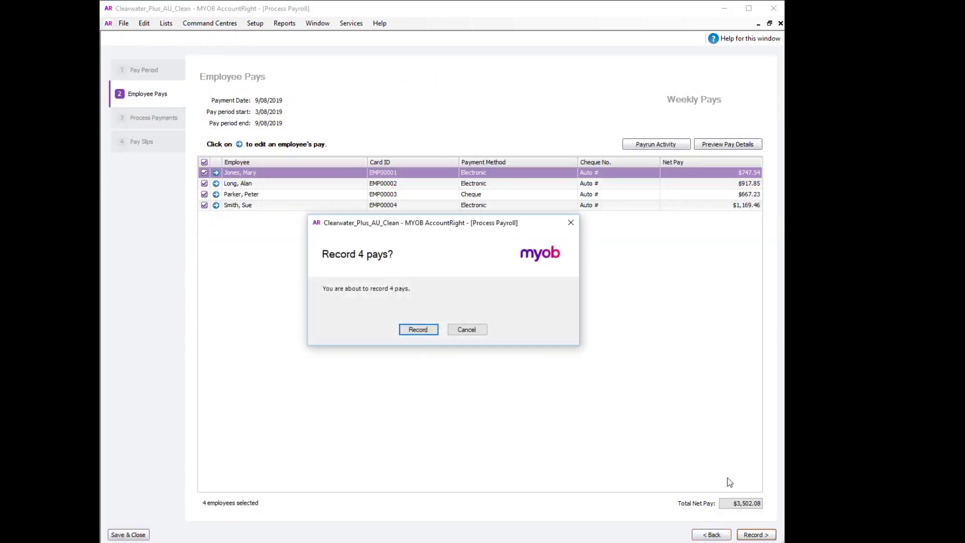
{"action": "left_click", "coordinate": [421, 330]}
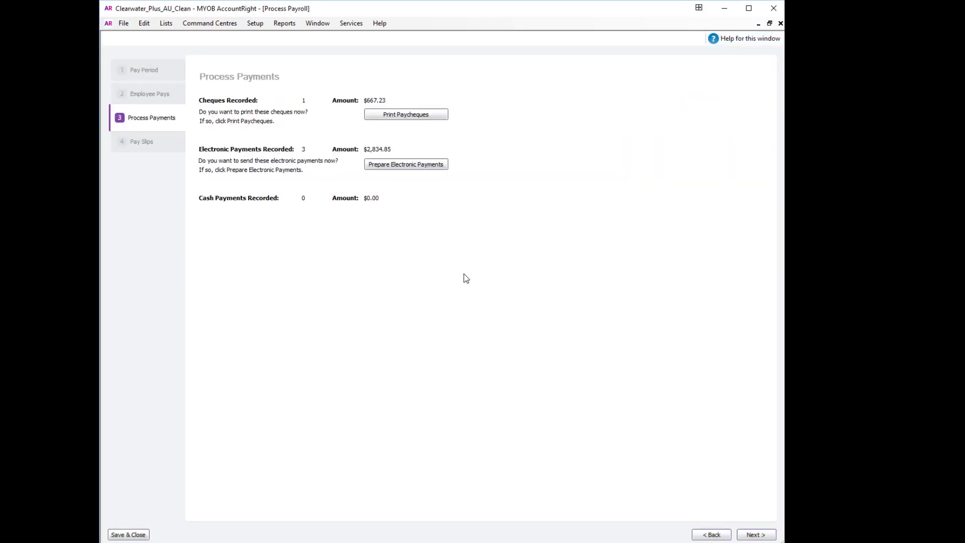
{"action": "key", "text": "Escape"}
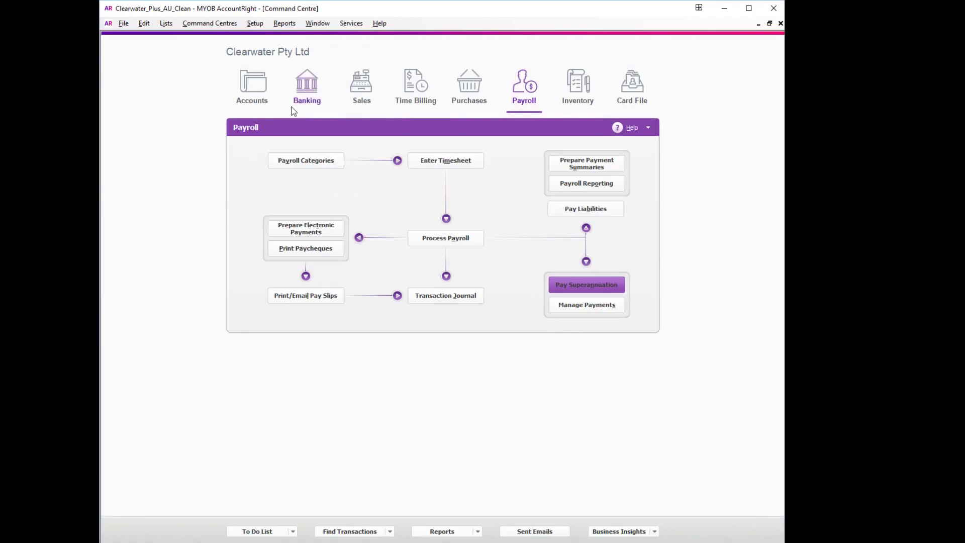
{"action": "left_click", "coordinate": [264, 89]}
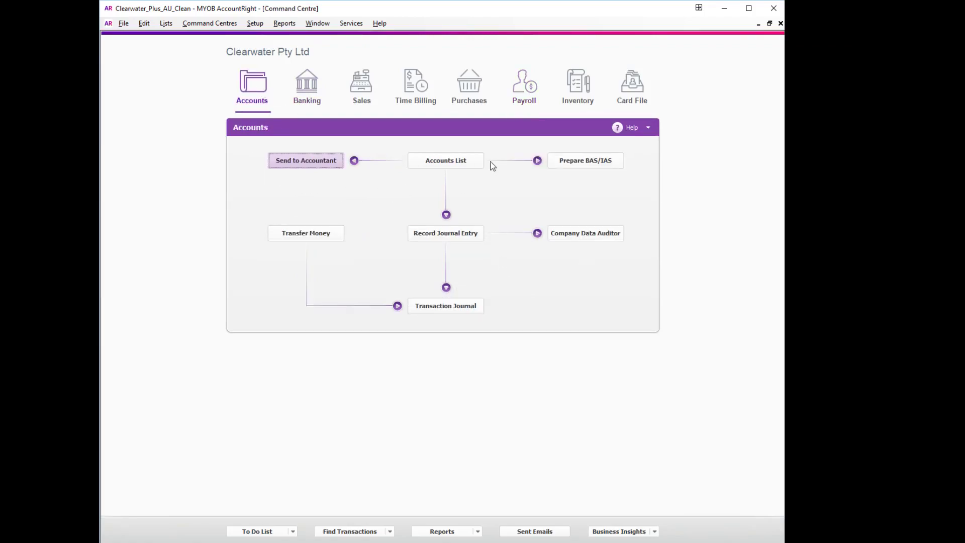
- Open the liability account 2-1560 Employee Reimbursement Payable from the Accounts List, showing a $0.00 balance
{"action": "left_click", "coordinate": [456, 162]}
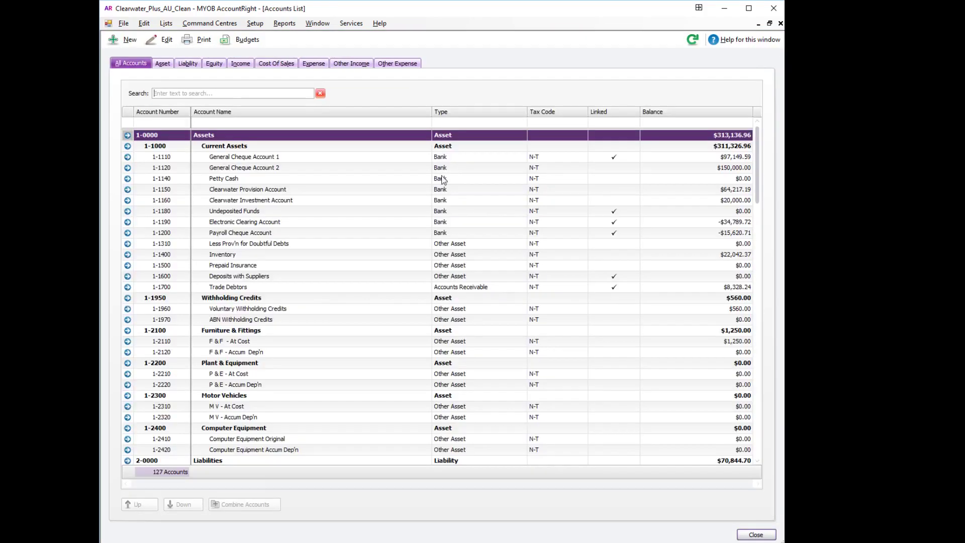
{"action": "left_click", "coordinate": [194, 65]}
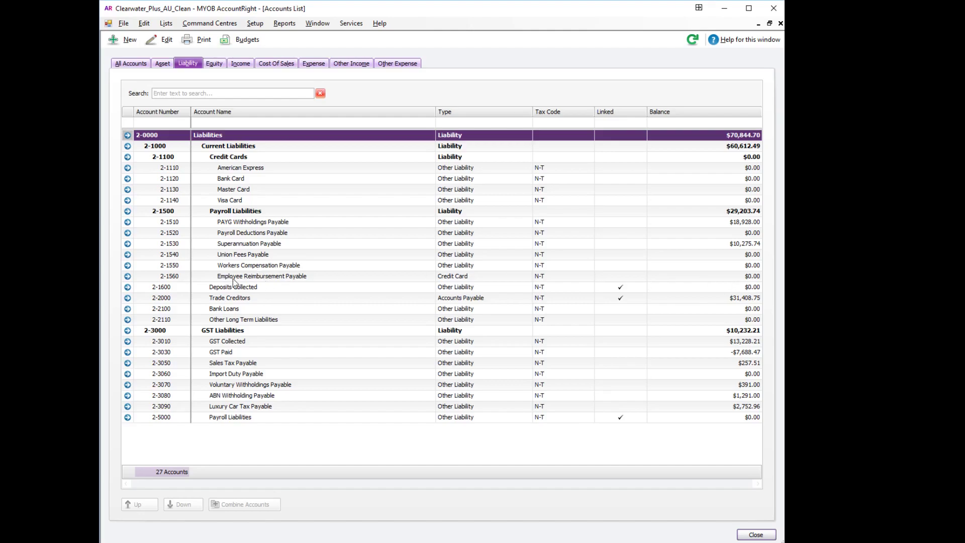
{"action": "left_click", "coordinate": [128, 276]}
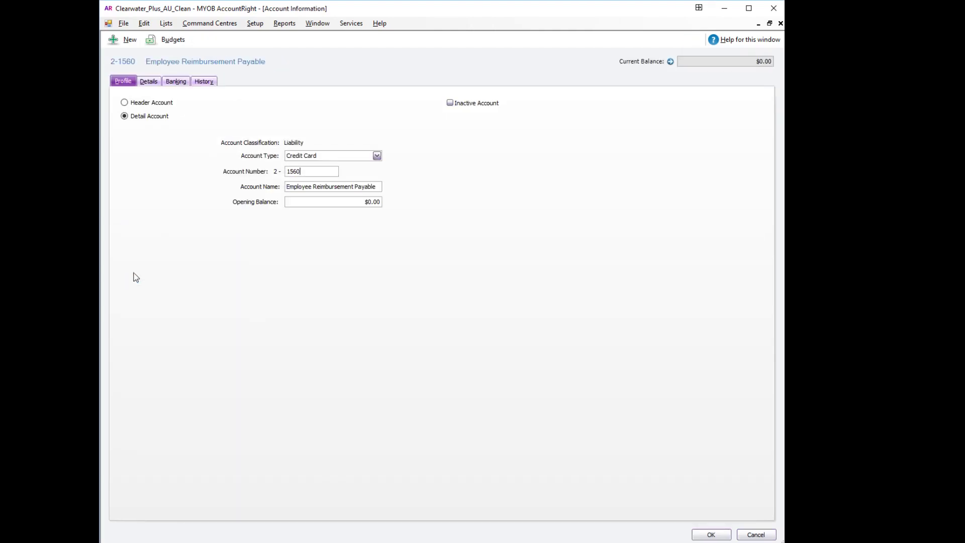
- List account 2-1560's transactions: a $20.00 Paper works credit and $20.00 payroll debit netting $0.00
{"action": "left_click", "coordinate": [671, 60]}
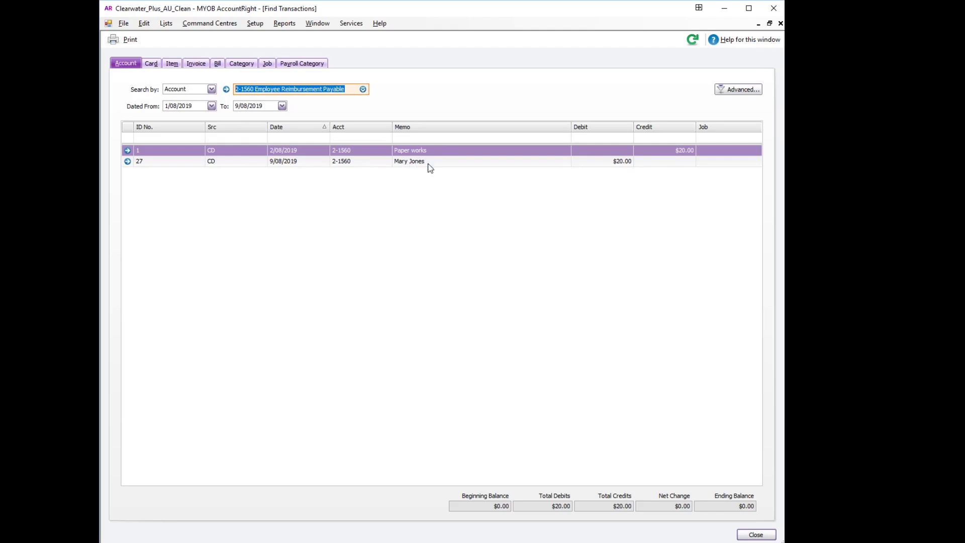
{"action": "left_click", "coordinate": [591, 191]}
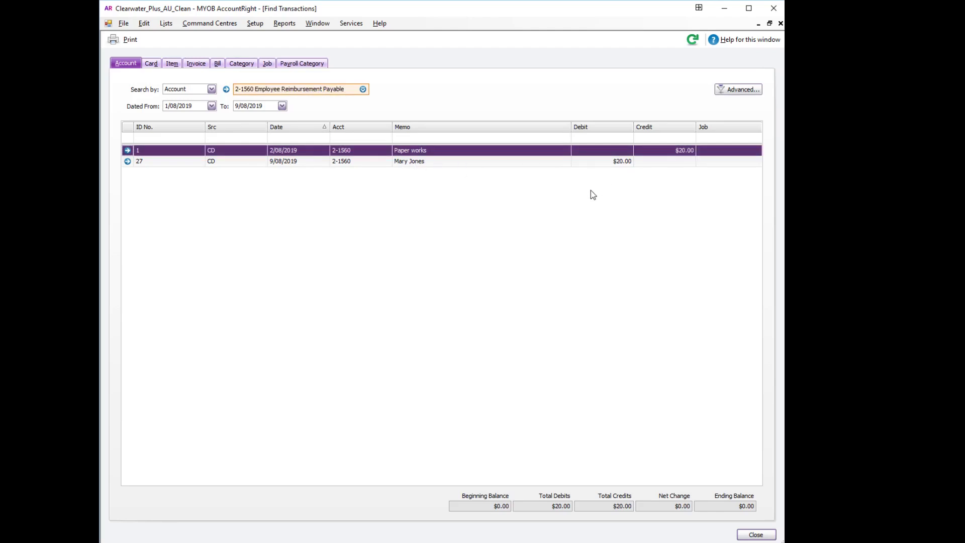